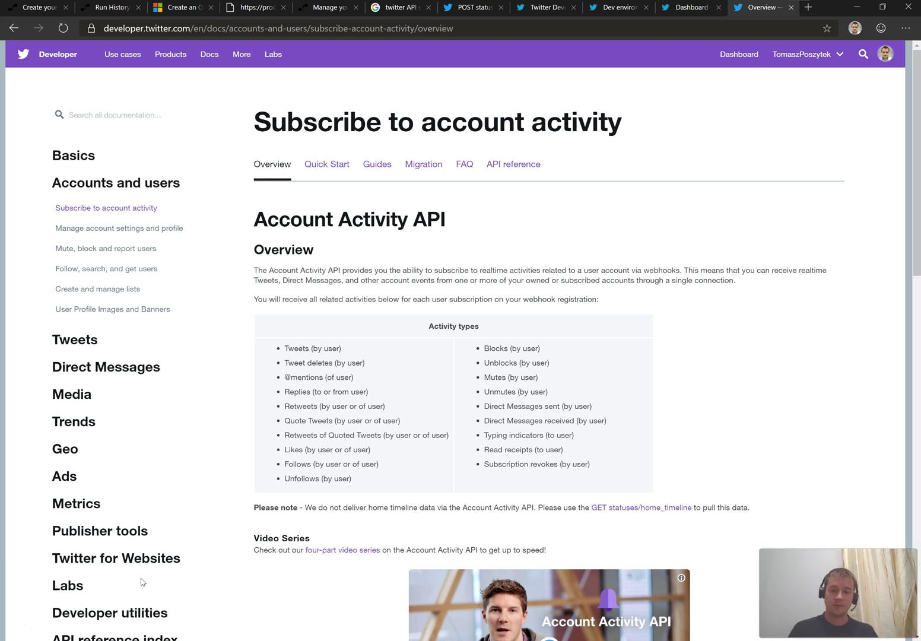
Step: Switch to the private browser window showing the Twitter Developer portal home page
{"action": "key", "text": "alt+Tab"}
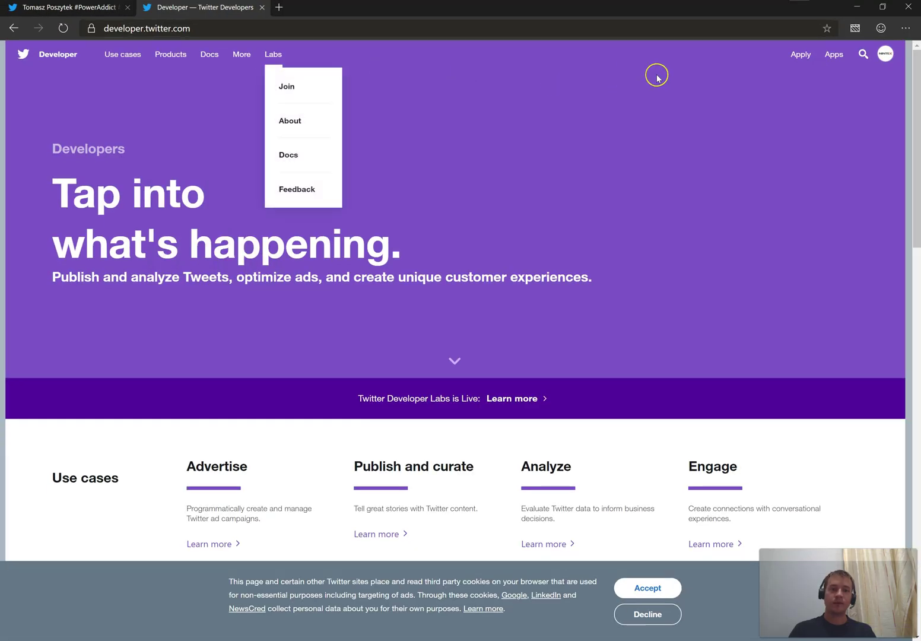
Step: Apply for API access, choosing 'Building tools for Twitter users' as the primary reason
{"action": "left_click", "coordinate": [806, 57]}
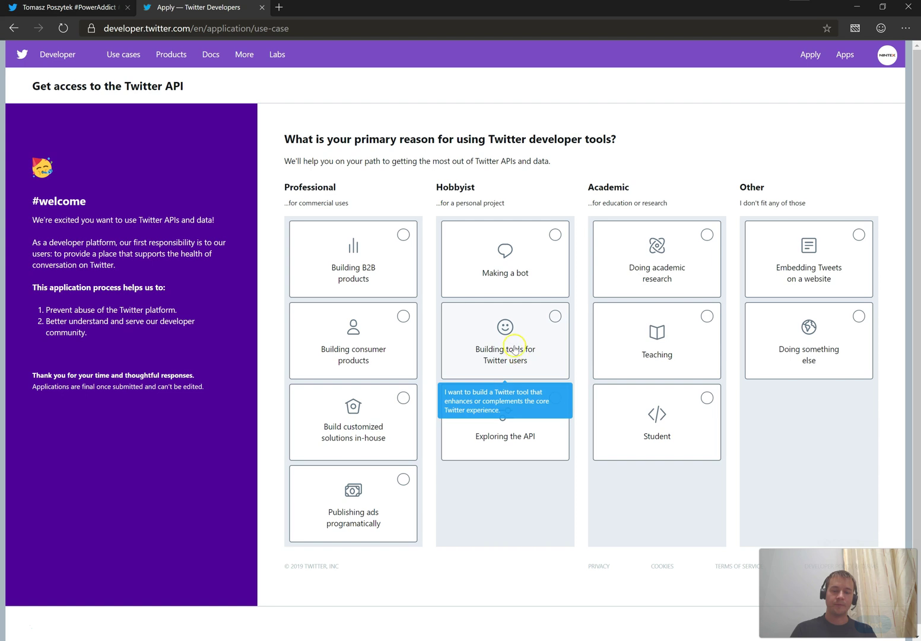
{"action": "left_click", "coordinate": [513, 343]}
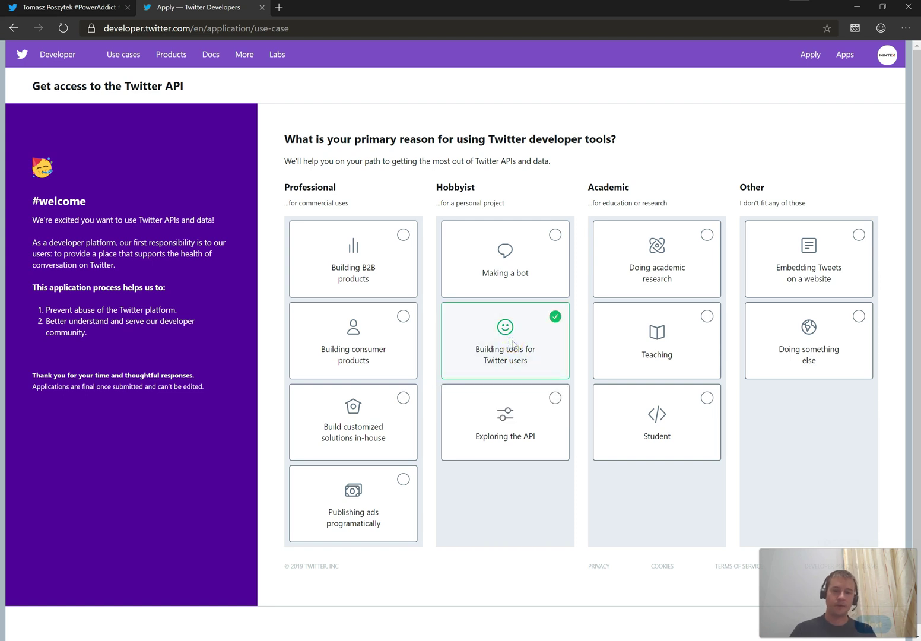
{"action": "left_click", "coordinate": [873, 624]}
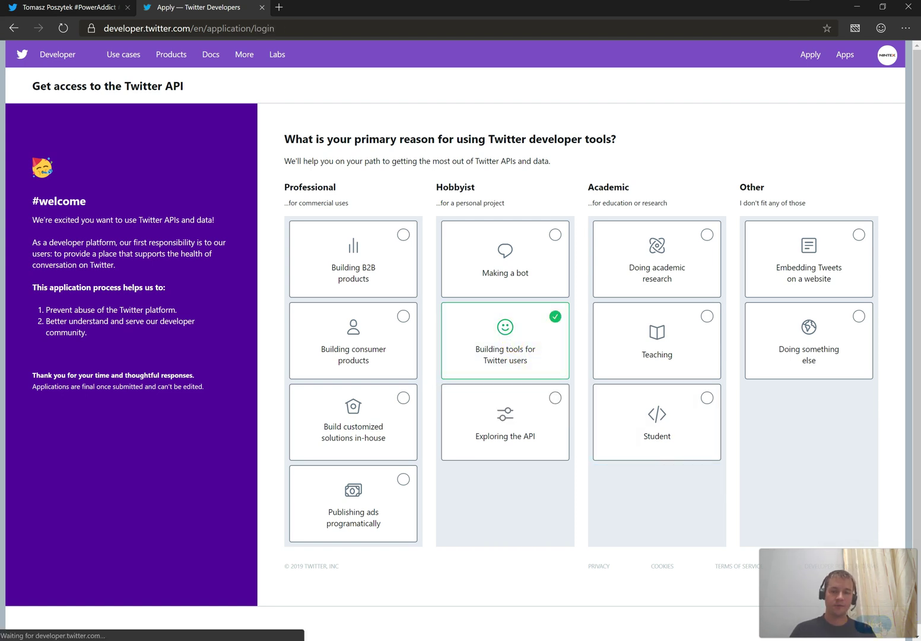
Step: Set the country to Poland and the account name to MyAccount, then continue
{"action": "scroll", "coordinate": [695, 401], "scroll_direction": "down", "scroll_amount": 2}
{"action": "scroll", "coordinate": [695, 400], "scroll_direction": "down", "scroll_amount": 2}
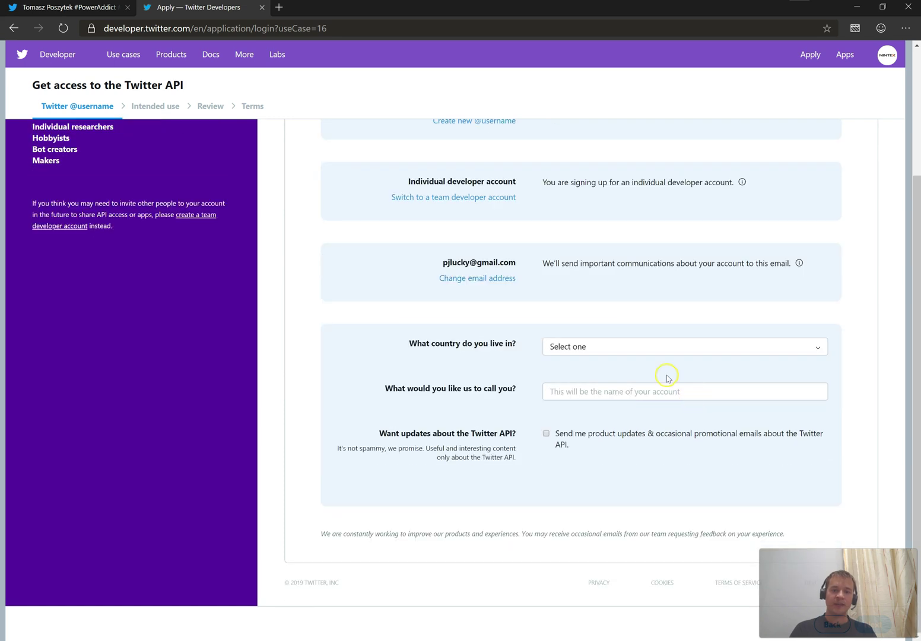
{"action": "left_click", "coordinate": [613, 348]}
{"action": "type", "text": "o"}
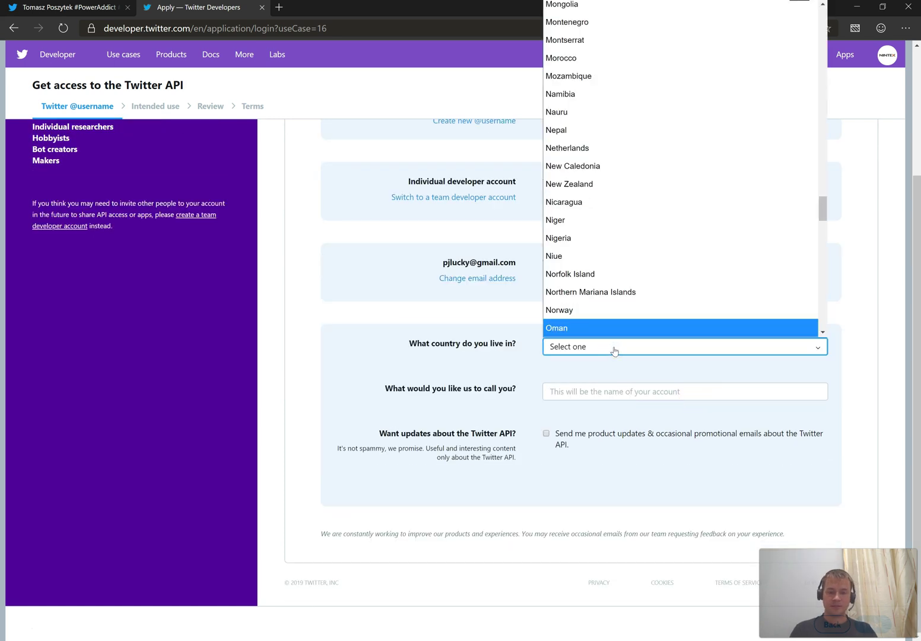
{"action": "type", "text": "po"}
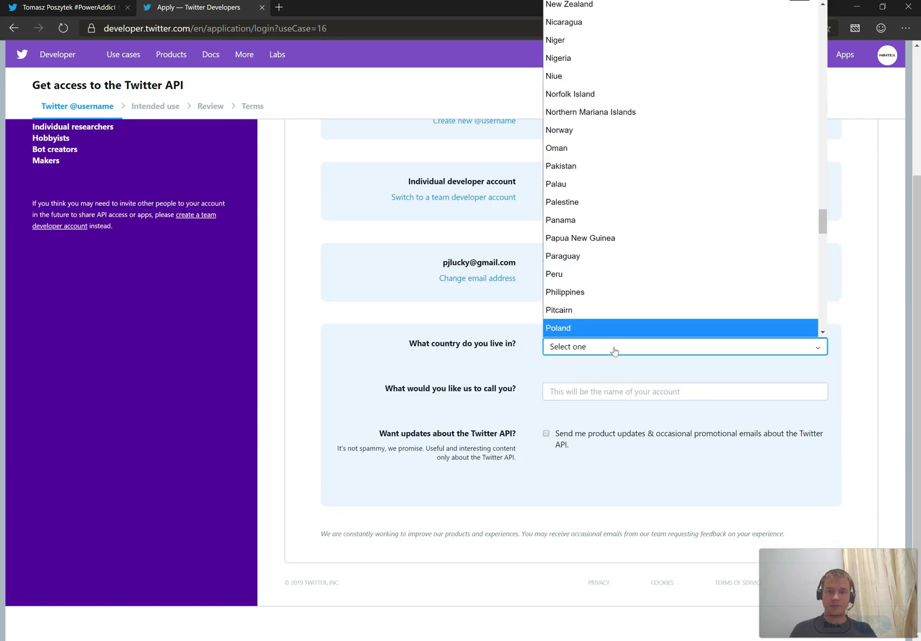
{"action": "key", "text": "Return"}
{"action": "key", "text": "Tab"}
{"action": "left_click", "coordinate": [609, 391]}
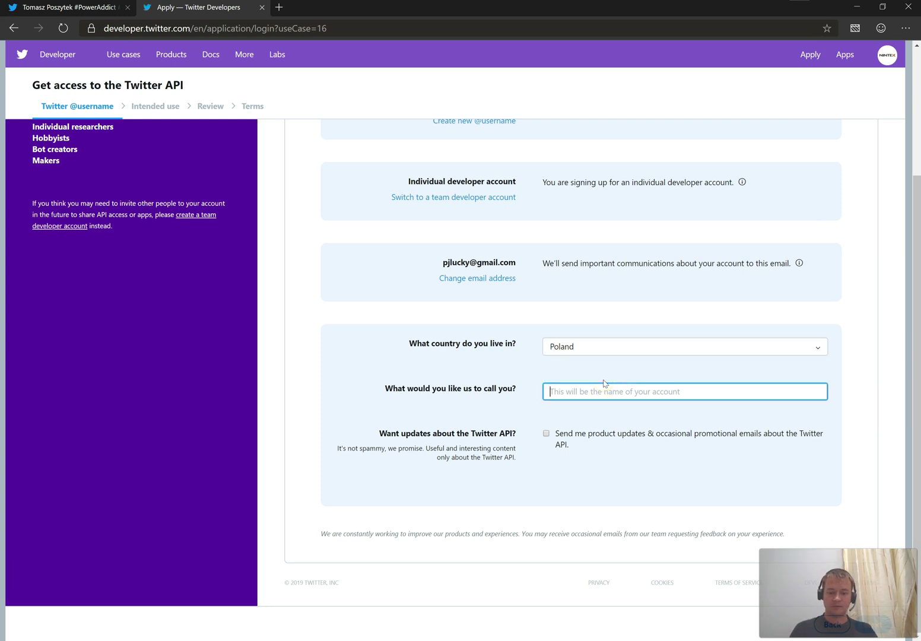
{"action": "type", "text": "MyAccount"}
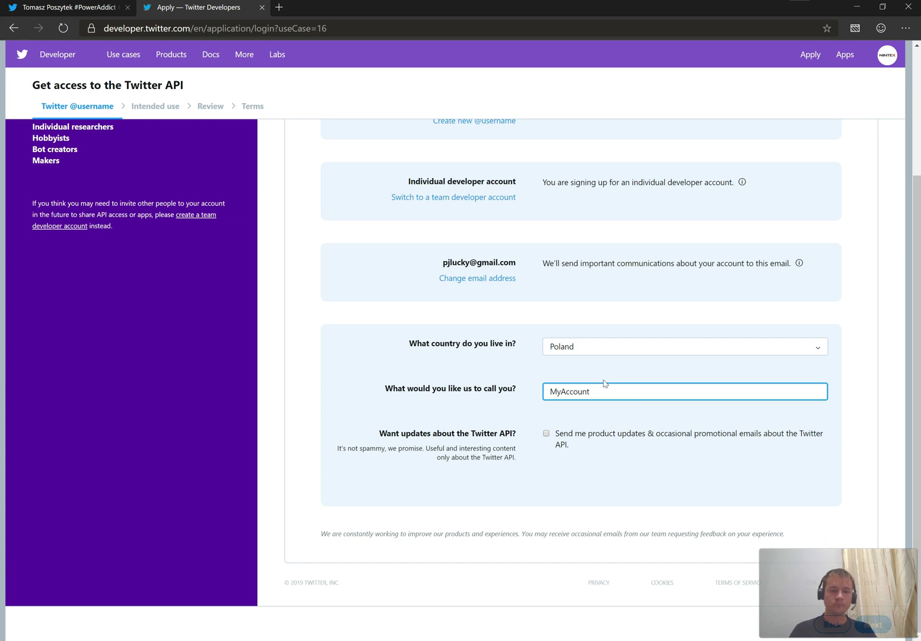
{"action": "left_click", "coordinate": [675, 467]}
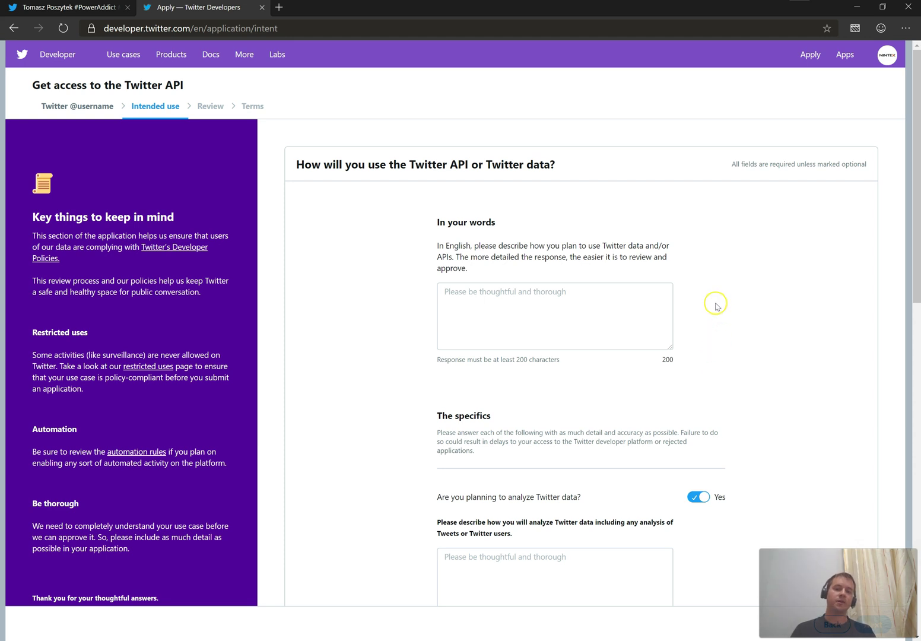
Step: Scroll through the Intended use form, then return to the main browser window
{"action": "scroll", "coordinate": [715, 304], "scroll_direction": "down", "scroll_amount": 1}
{"action": "scroll", "coordinate": [715, 305], "scroll_direction": "down", "scroll_amount": 3}
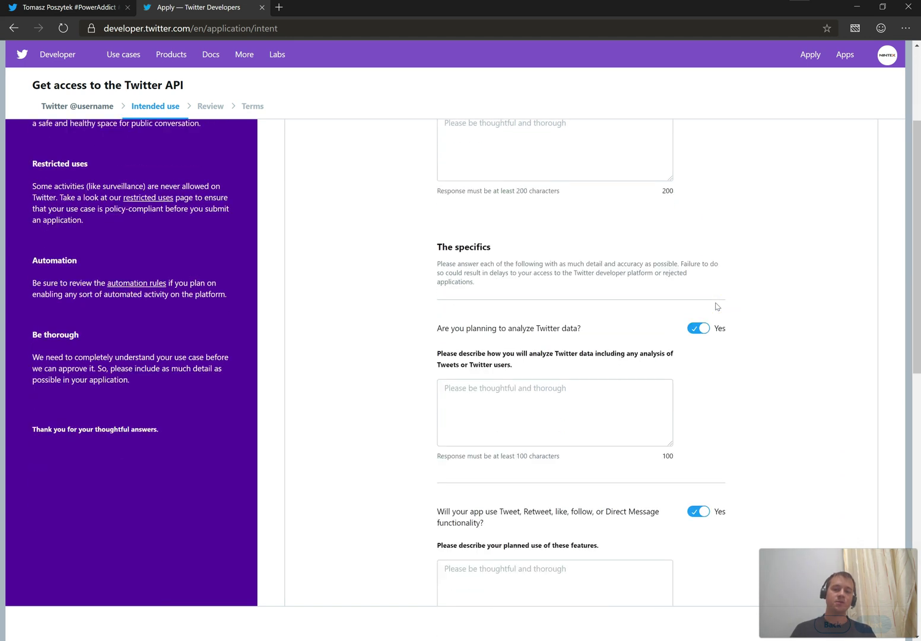
{"action": "left_click", "coordinate": [760, 330]}
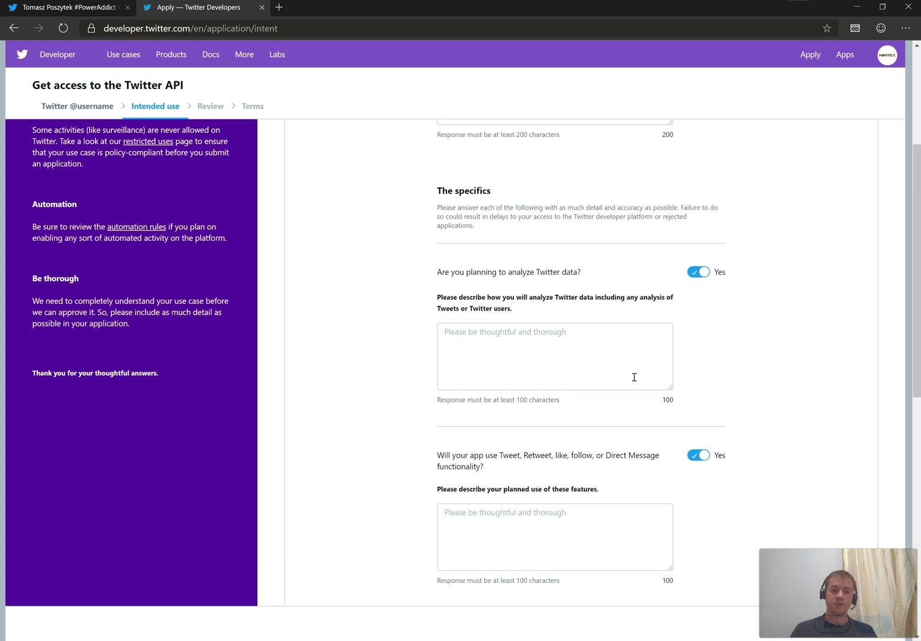
{"action": "key", "text": "alt+Tab"}
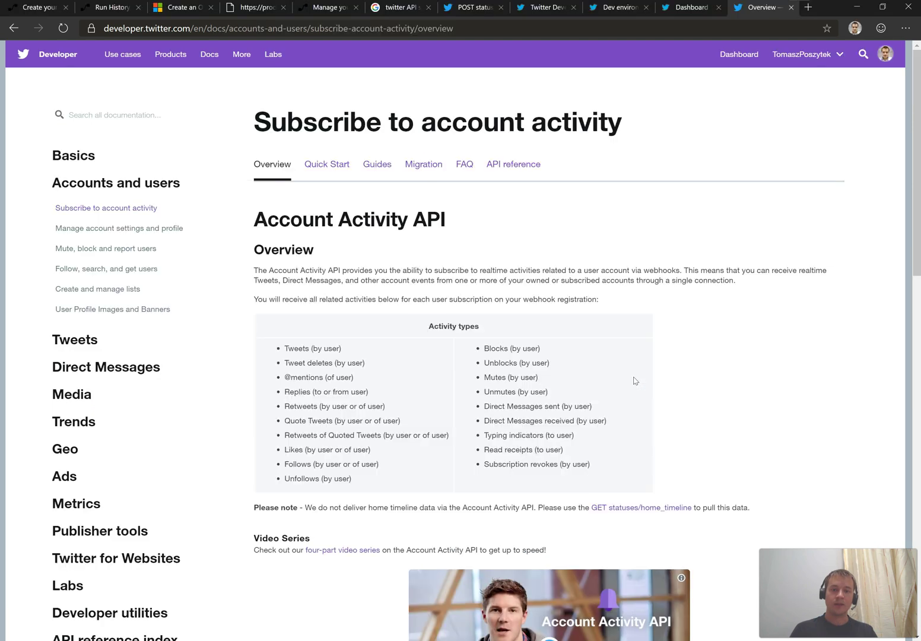
Step: Open the developer dashboard, then go to the Apps page from the account menu
{"action": "left_click", "coordinate": [690, 12]}
{"action": "left_click", "coordinate": [673, 104]}
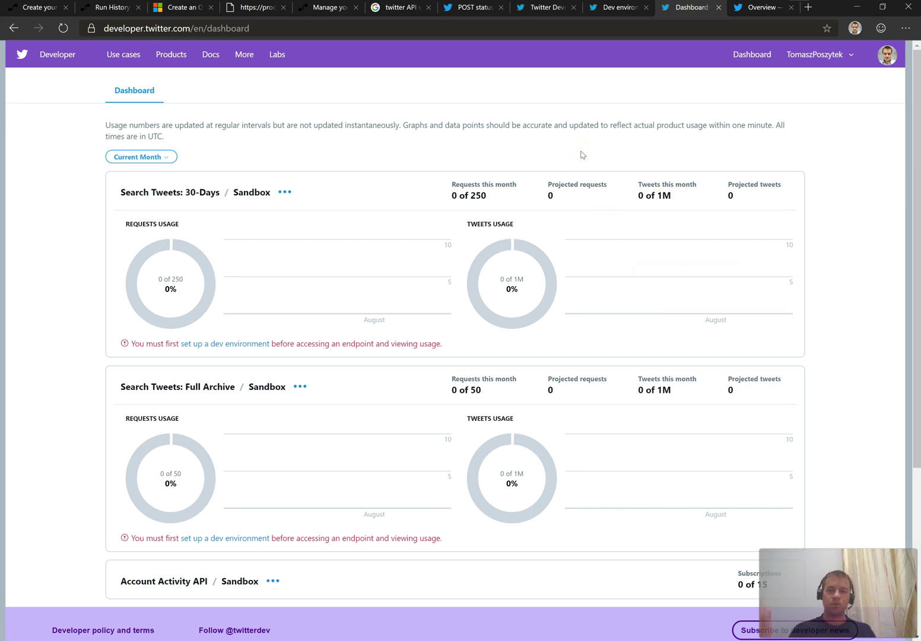
{"action": "left_click", "coordinate": [846, 54]}
{"action": "left_click", "coordinate": [826, 124]}
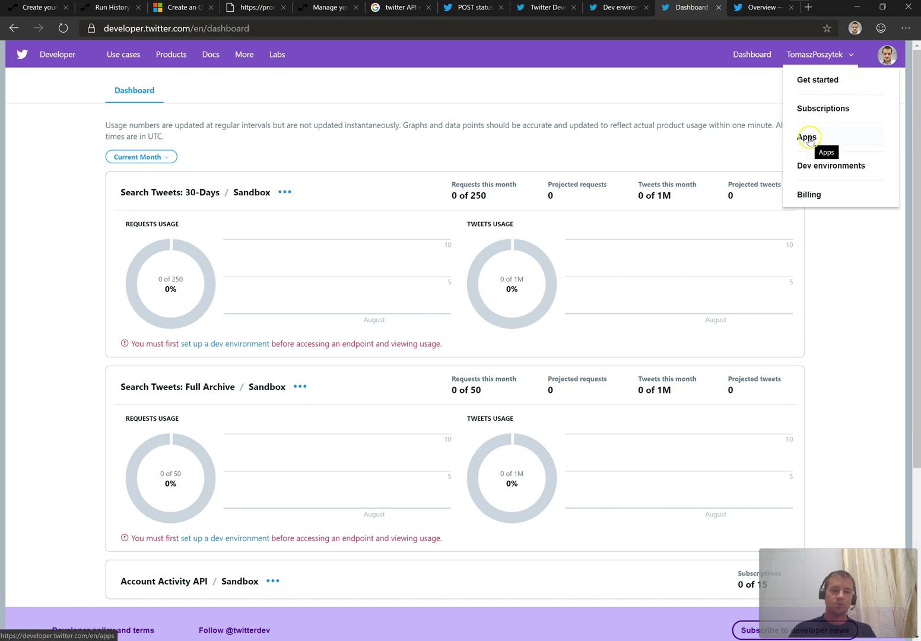
{"action": "left_click", "coordinate": [807, 137]}
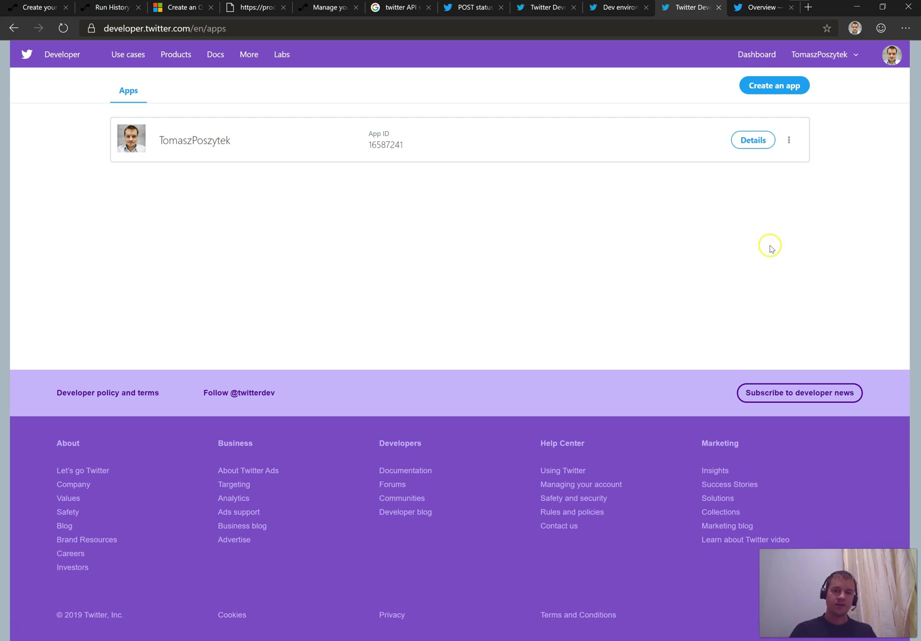
Step: Open a new Create an app form, scroll its fields, and circle the required App name label
{"action": "left_click", "coordinate": [785, 88]}
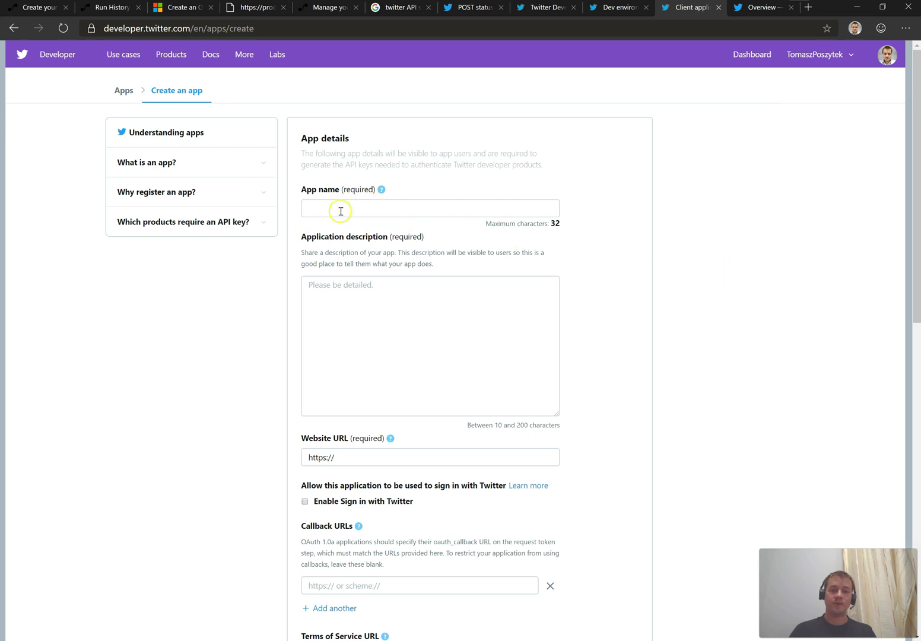
{"action": "scroll", "coordinate": [539, 324], "scroll_direction": "down", "scroll_amount": 3}
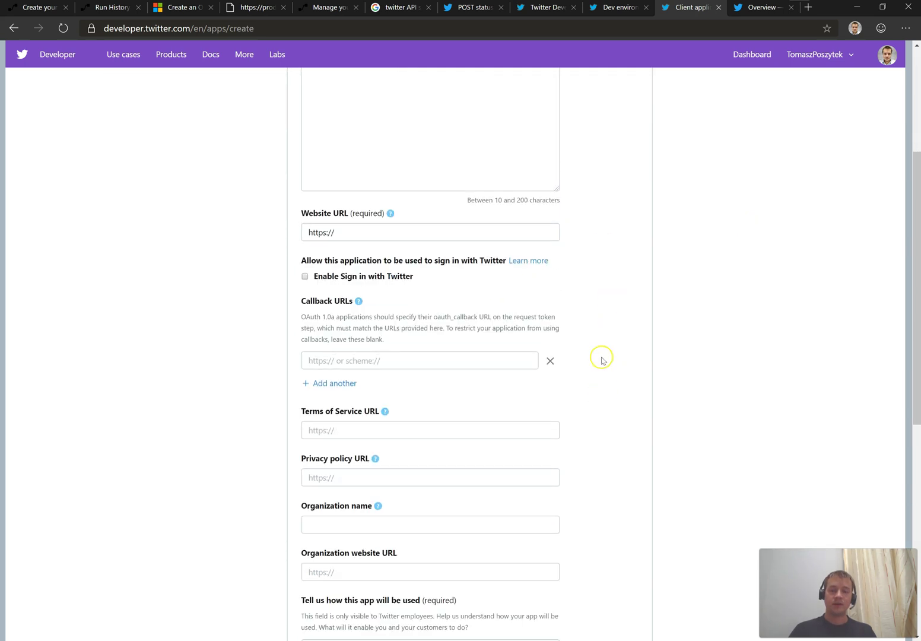
{"action": "scroll", "coordinate": [631, 428], "scroll_direction": "down", "scroll_amount": 2}
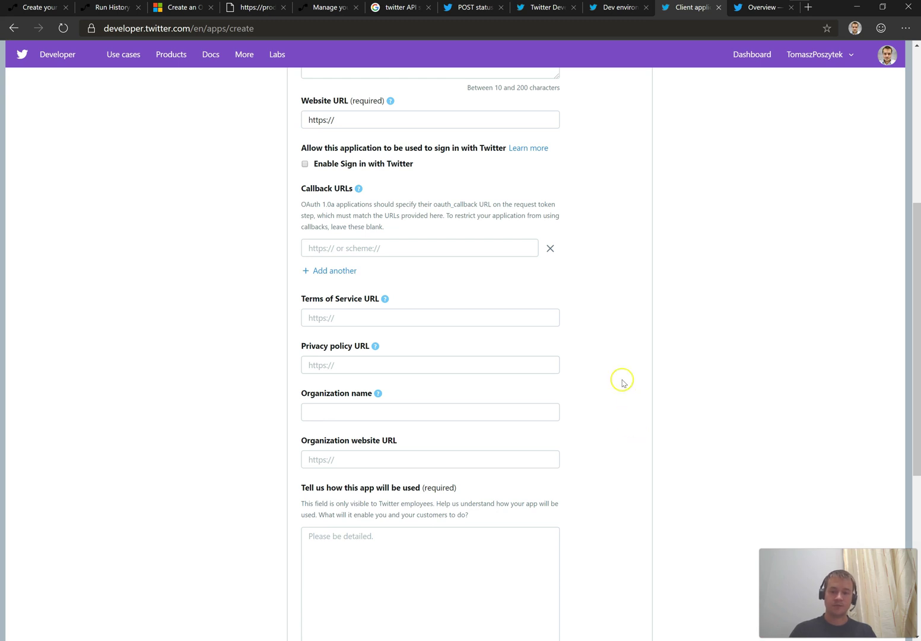
{"action": "scroll", "coordinate": [629, 376], "scroll_direction": "down", "scroll_amount": 2}
{"action": "scroll", "coordinate": [631, 378], "scroll_direction": "up", "scroll_amount": 7}
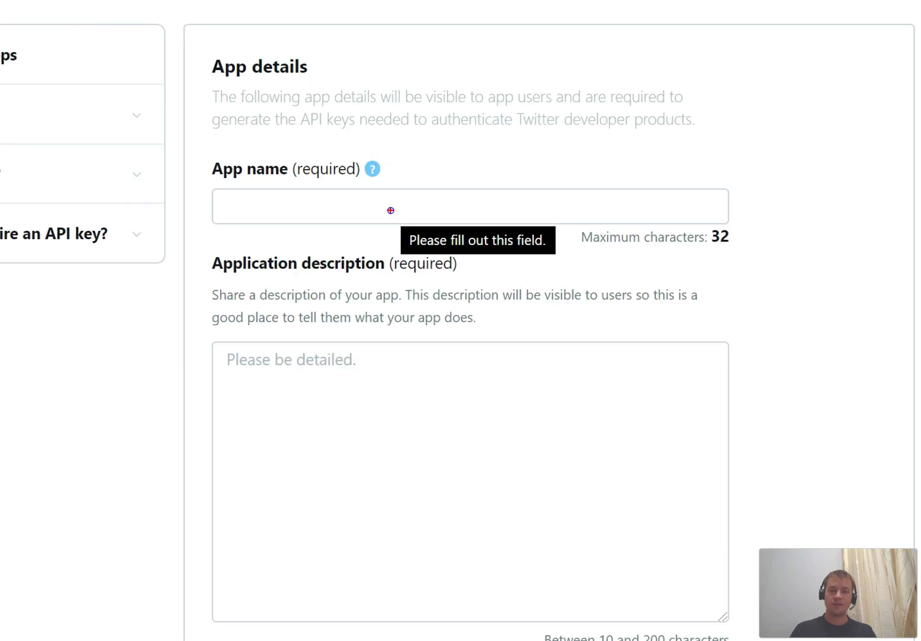
{"action": "mouse_move", "coordinate": [227, 151]}
{"action": "left_mouse_down"}
{"action": "mouse_move", "coordinate": [353, 189]}
{"action": "mouse_move", "coordinate": [326, 135]}
{"action": "mouse_move", "coordinate": [211, 149]}
{"action": "left_mouse_up"}
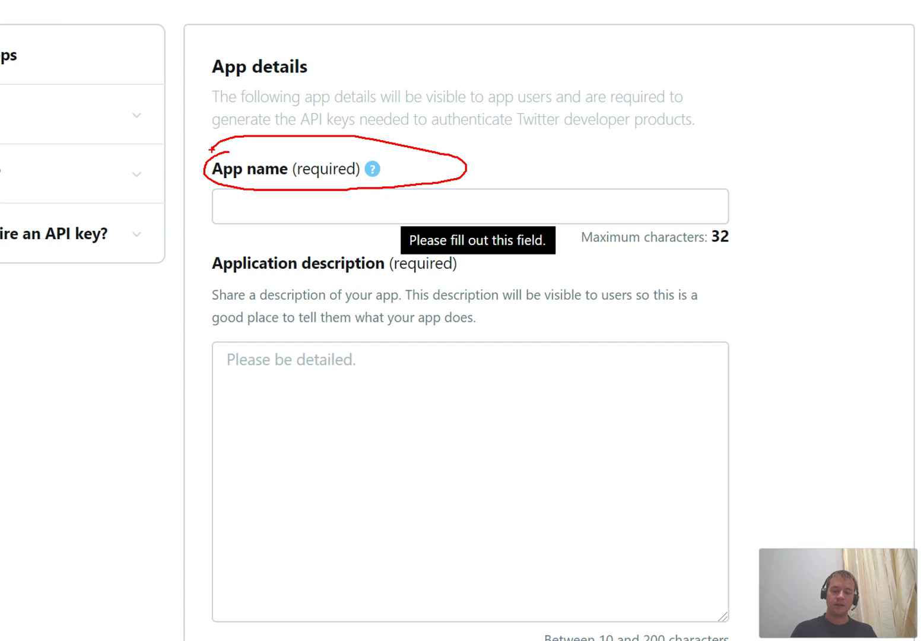
{"action": "key", "text": "Escape"}
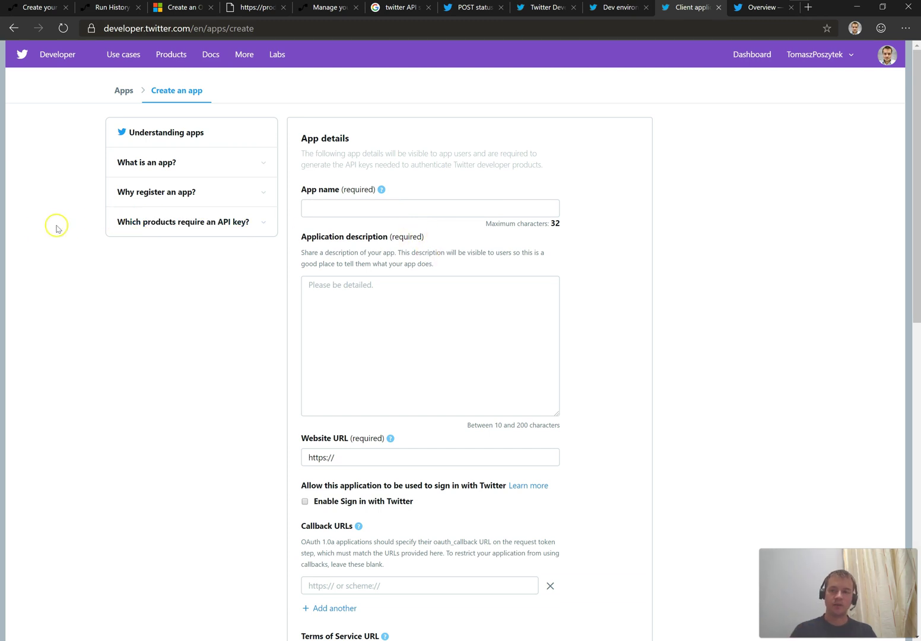
Step: In the Twitter app, open the pinned tweet and circle its 'Twitter for Android' source, then return to Edge
{"action": "mouse_move", "coordinate": [0, 213]}
{"action": "left_click", "coordinate": [47, 252]}
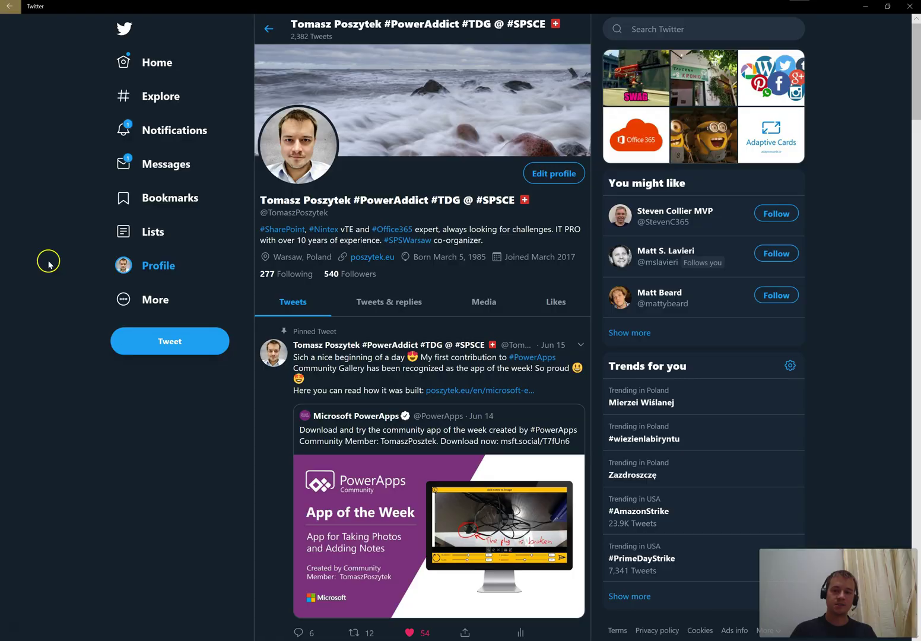
{"action": "left_click", "coordinate": [348, 367]}
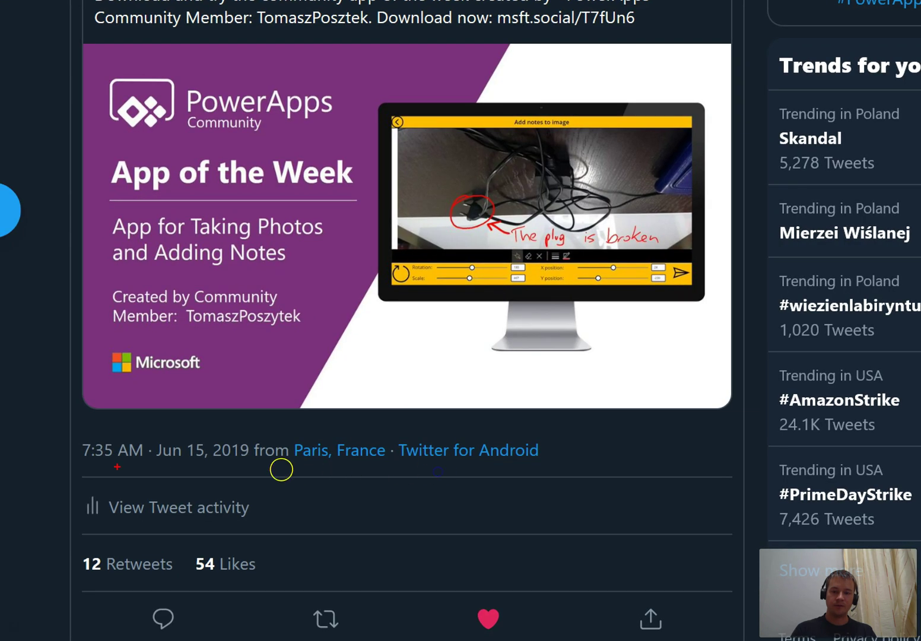
{"action": "left_click", "coordinate": [415, 451]}
{"action": "mouse_move", "coordinate": [392, 442]}
{"action": "left_mouse_down"}
{"action": "mouse_move", "coordinate": [416, 458]}
{"action": "mouse_move", "coordinate": [555, 446]}
{"action": "mouse_move", "coordinate": [434, 442]}
{"action": "left_mouse_up"}
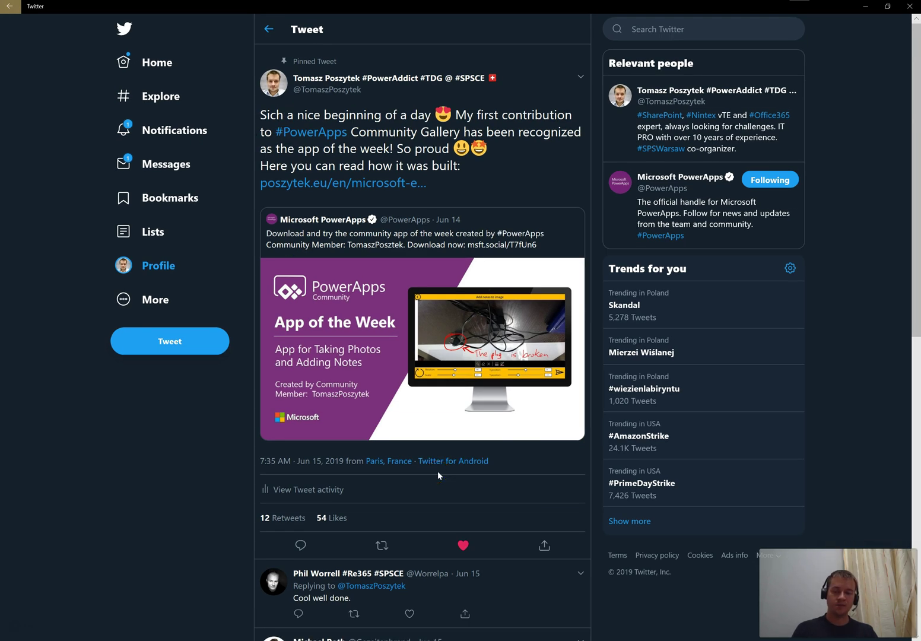
{"action": "key", "text": "alt+Tab"}
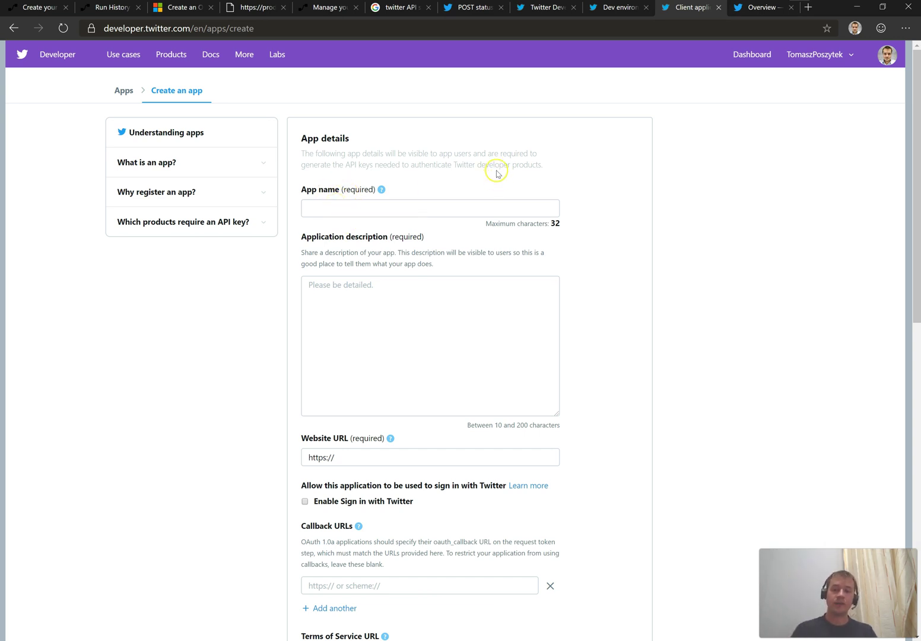
Step: Review the existing app's keys, tokens and permissions, then open the Dev environments page
{"action": "left_click", "coordinate": [124, 90]}
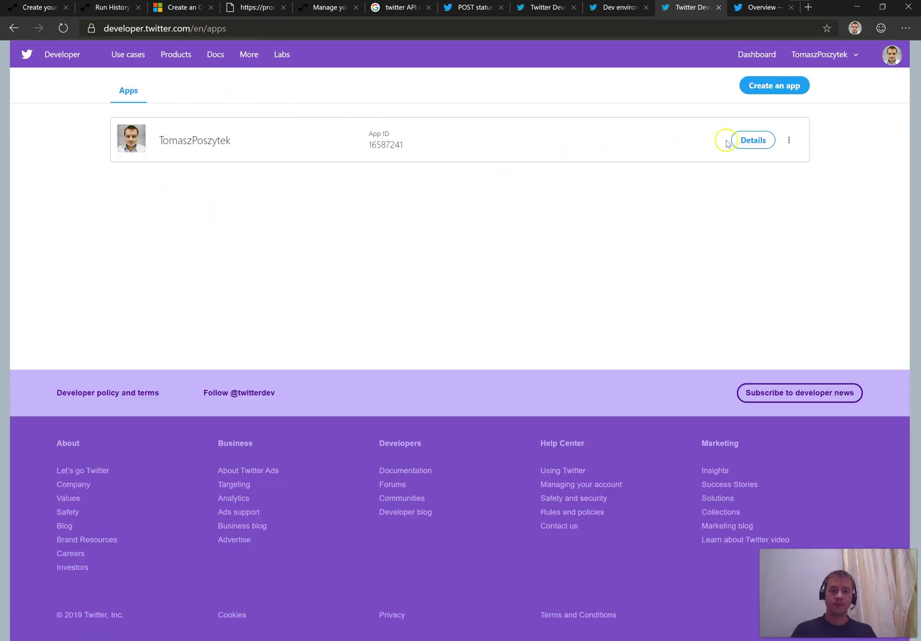
{"action": "left_click", "coordinate": [751, 140]}
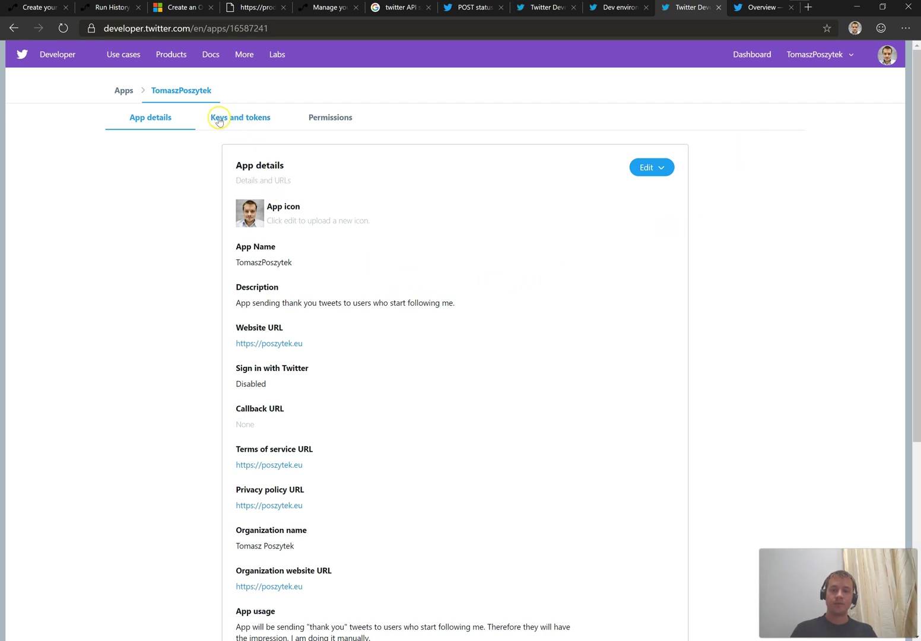
{"action": "left_click", "coordinate": [252, 122]}
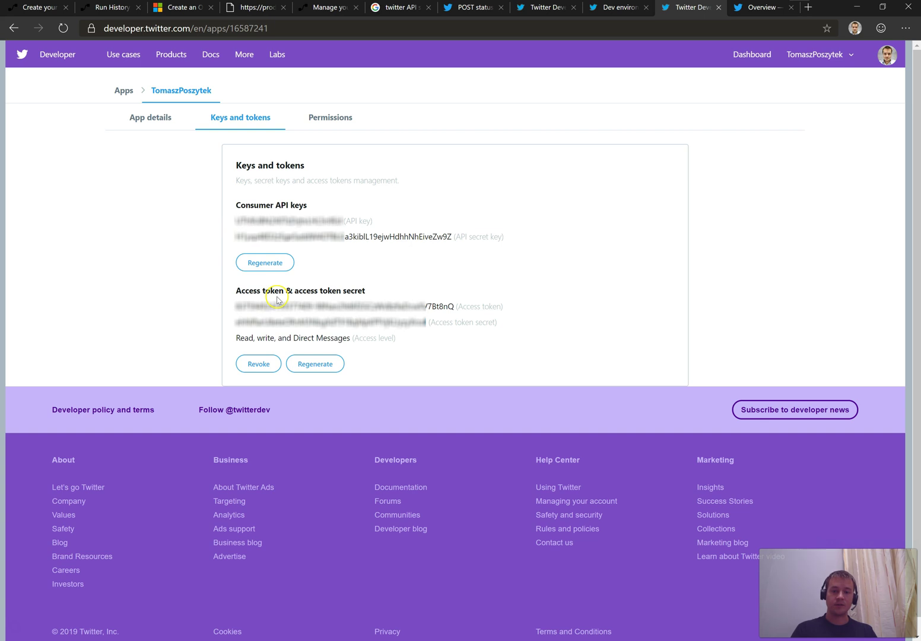
{"action": "left_click", "coordinate": [330, 118]}
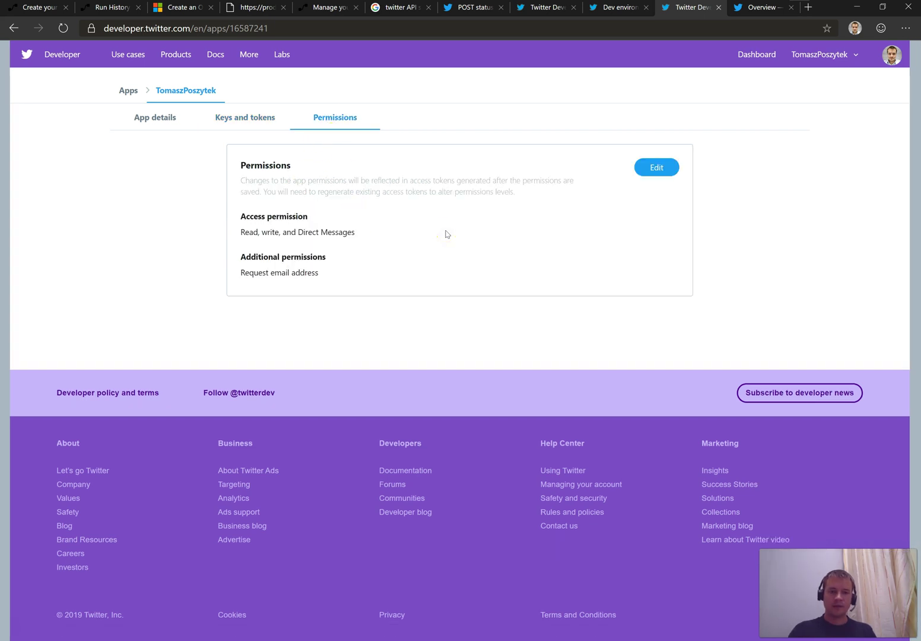
{"action": "left_click", "coordinate": [831, 55]}
{"action": "left_click", "coordinate": [819, 167]}
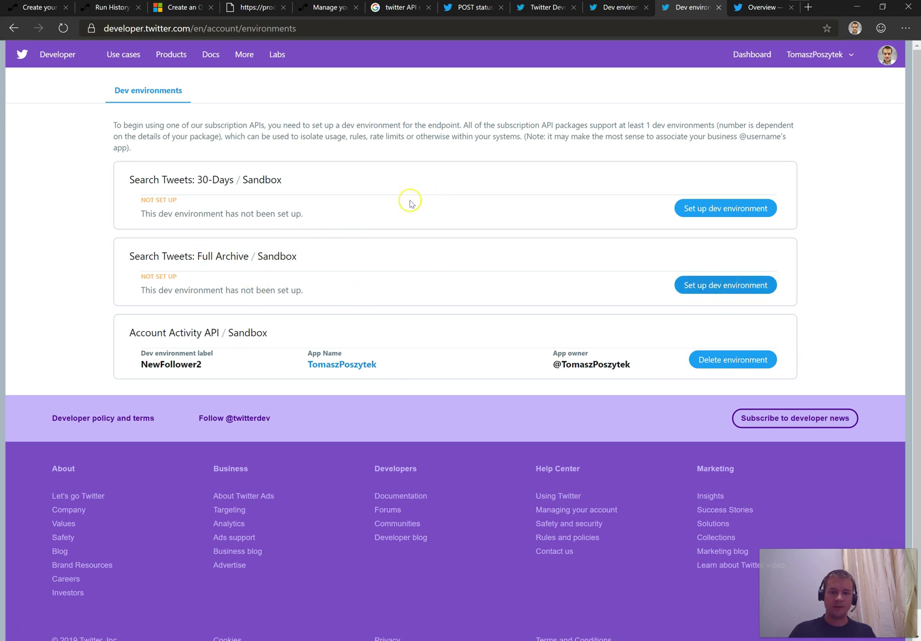
Step: Start the Full Archive dev environment setup, look at the app list, then cancel it
{"action": "left_click", "coordinate": [707, 287]}
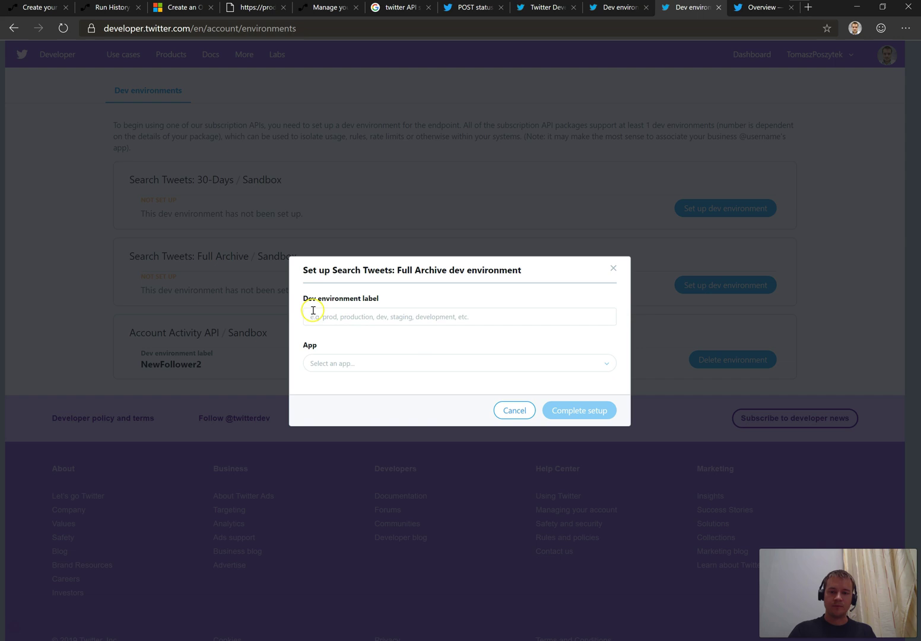
{"action": "left_click", "coordinate": [361, 363]}
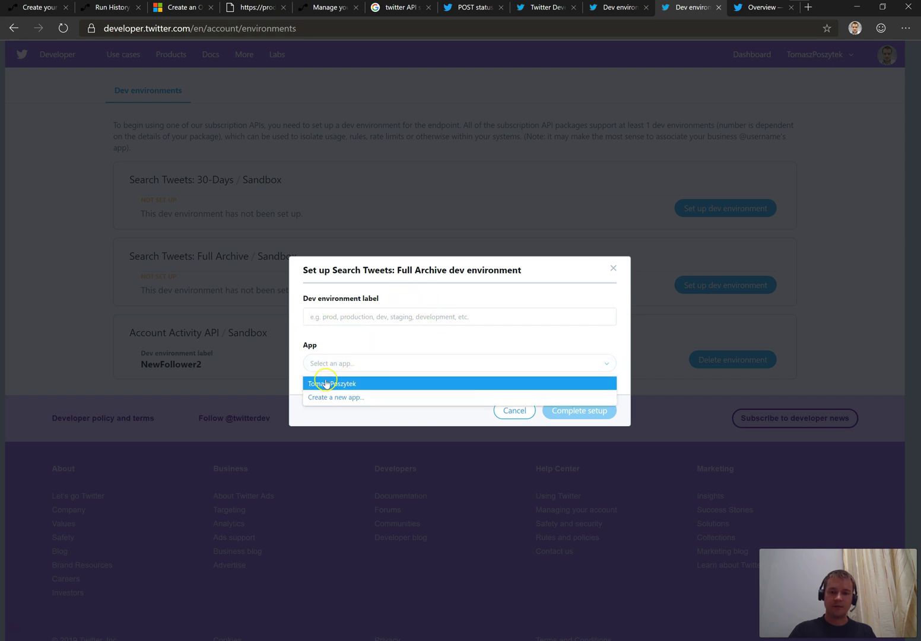
{"action": "left_click", "coordinate": [525, 417]}
{"action": "left_click", "coordinate": [524, 417]}
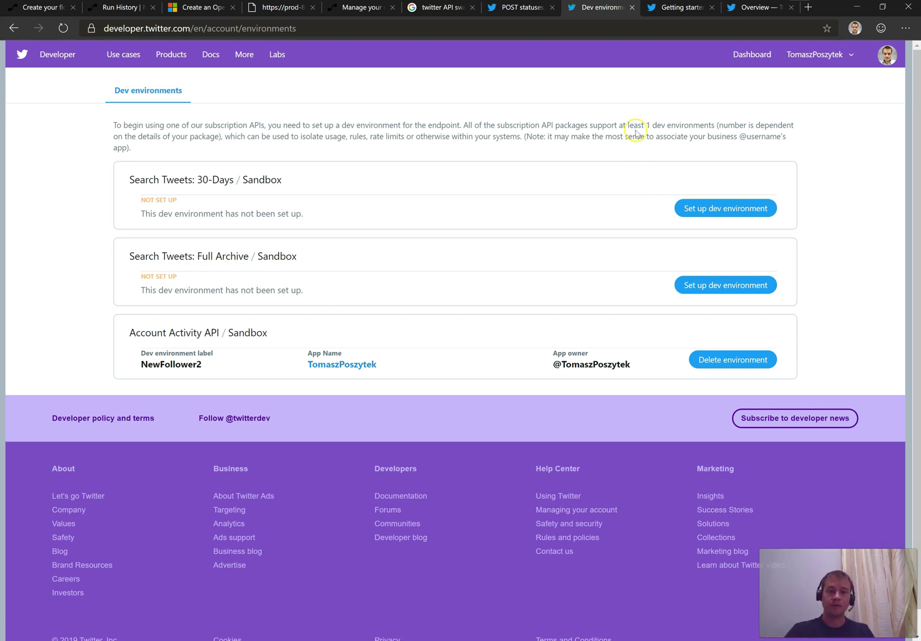
Step: In the Getting started with webhooks guide, scroll to section 3 and highlight 'Register your webhook URL'
{"action": "left_click", "coordinate": [669, 11]}
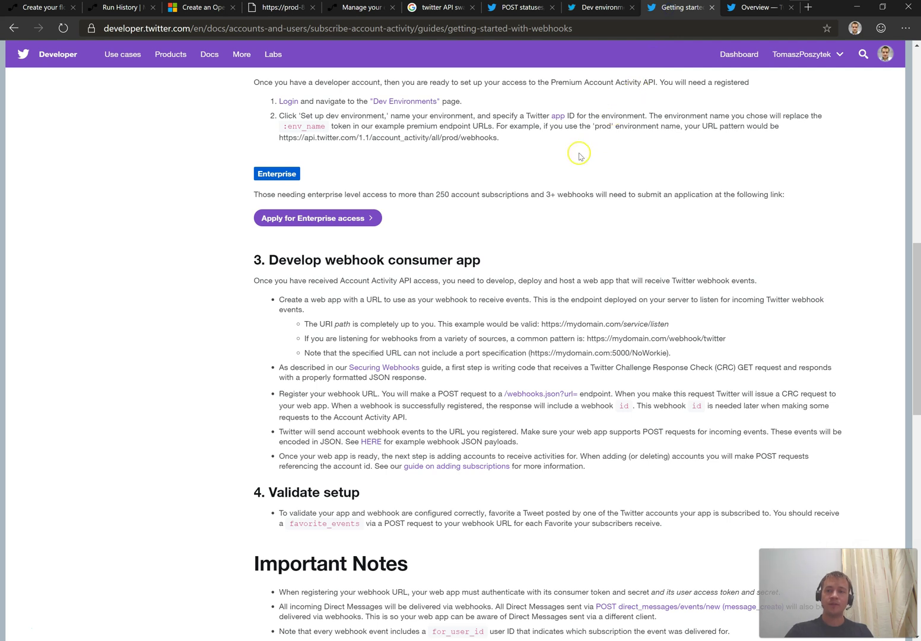
{"action": "scroll", "coordinate": [549, 202], "scroll_direction": "up", "scroll_amount": 10}
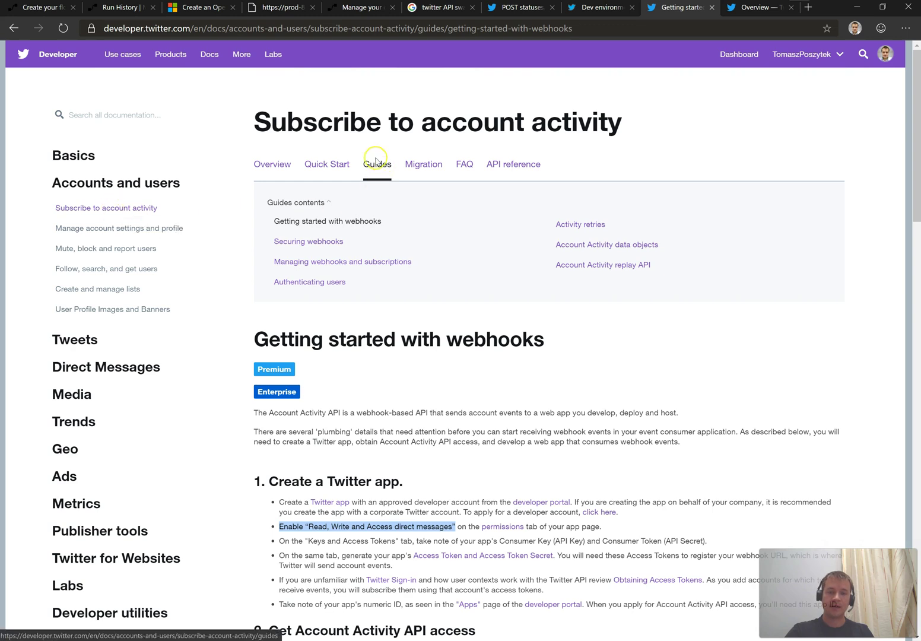
{"action": "scroll", "coordinate": [349, 372], "scroll_direction": "down", "scroll_amount": 4}
{"action": "scroll", "coordinate": [348, 372], "scroll_direction": "down", "scroll_amount": 7}
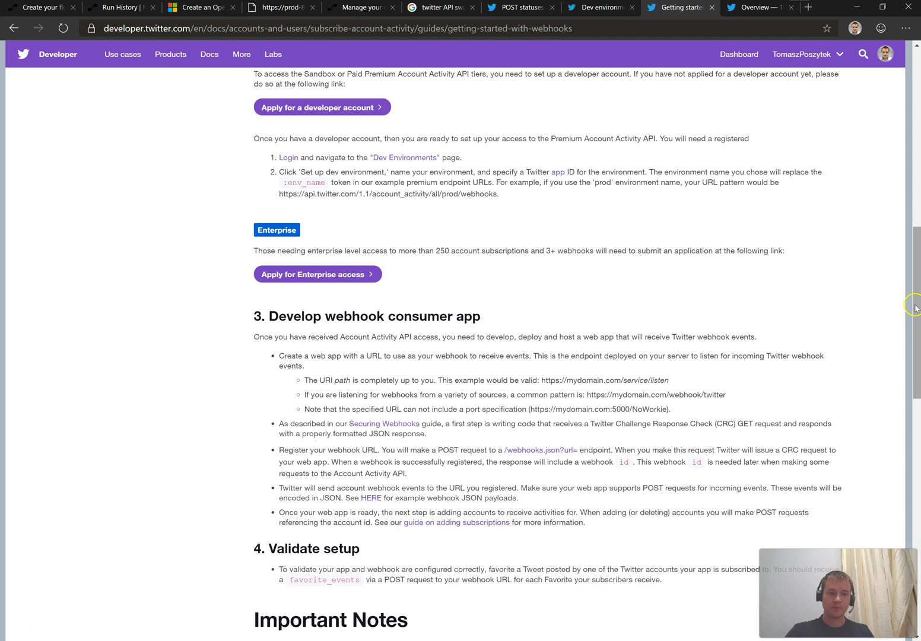
{"action": "left_click_drag", "start_coordinate": [917, 307], "coordinate": [916, 340]}
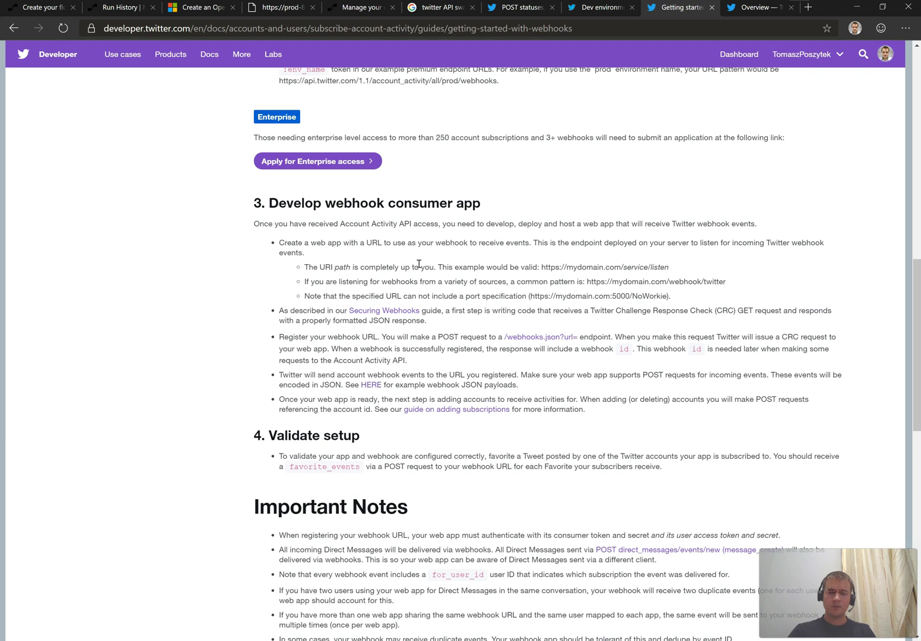
{"action": "left_click_drag", "start_coordinate": [278, 336], "coordinate": [377, 342]}
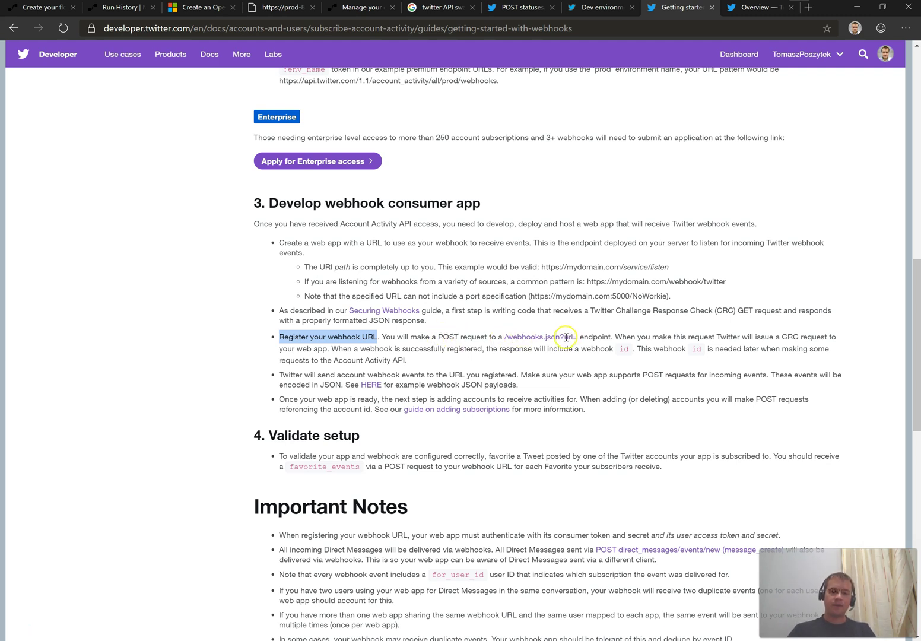
Step: Review the guide's 'url= endpoint' parameter and Challenge Response Check explanation, then return to the Azure portal
{"action": "left_click_drag", "start_coordinate": [565, 337], "coordinate": [608, 333]}
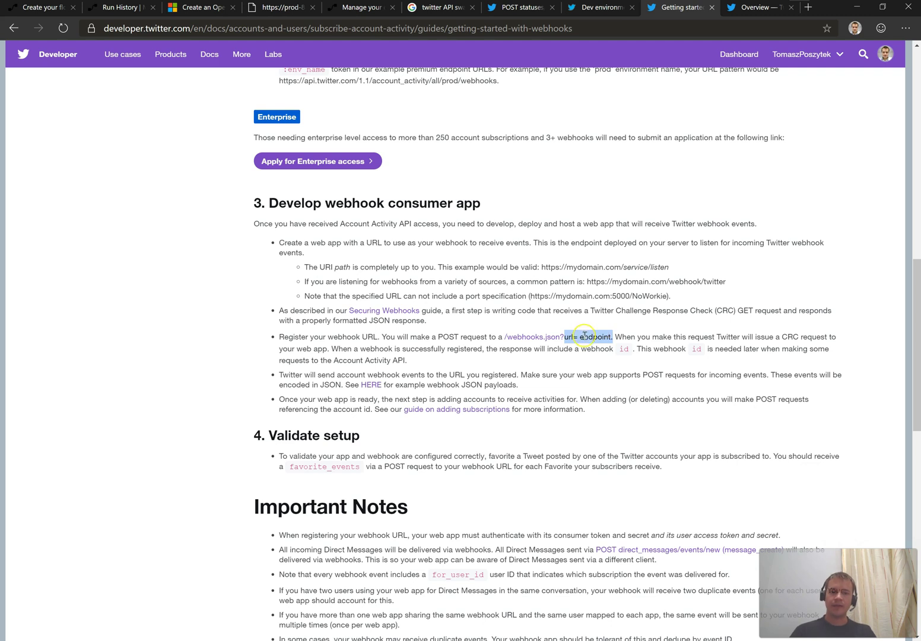
{"action": "double_click", "coordinate": [590, 337]}
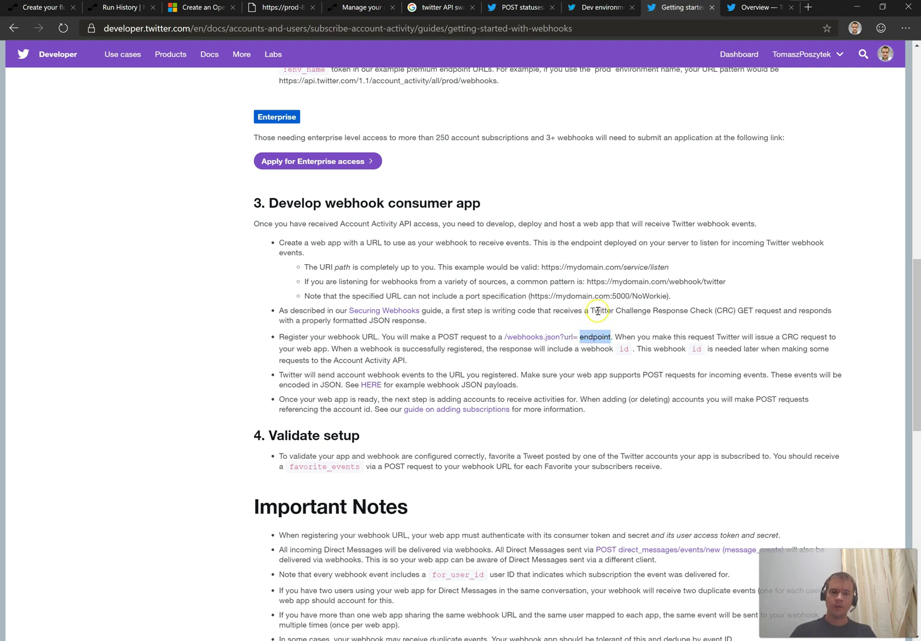
{"action": "left_click", "coordinate": [619, 310]}
{"action": "left_click_drag", "start_coordinate": [619, 310], "coordinate": [712, 311]}
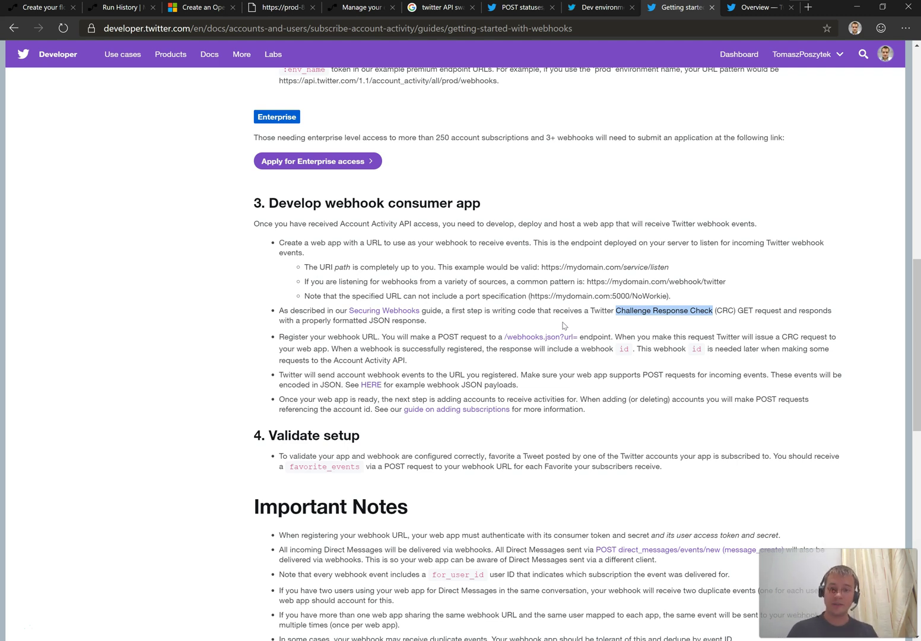
{"action": "key", "text": "alt+Tab"}
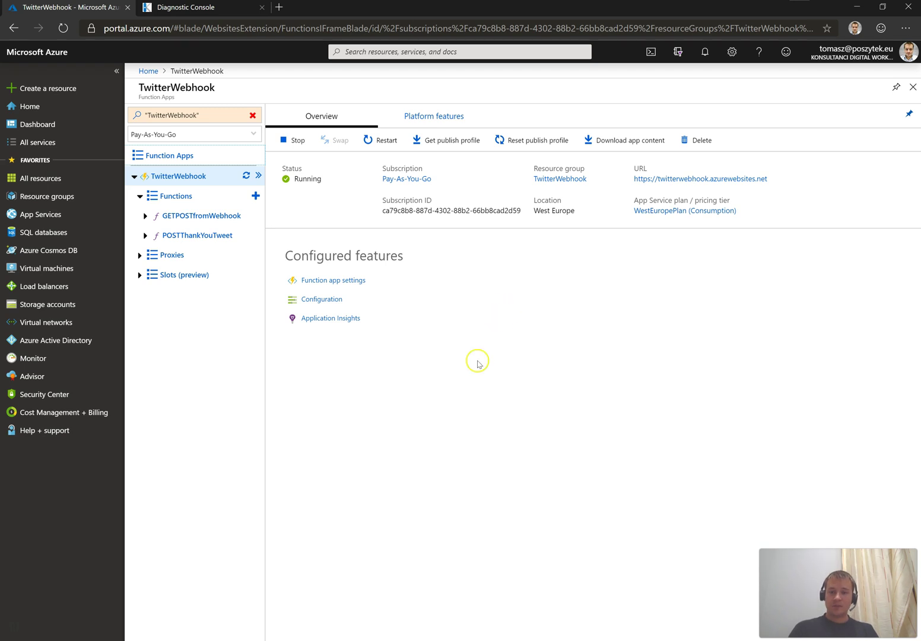
Step: Open GETPOSTfromWebhook's Integrate settings to view its HTTP trigger allowing GET and POST methods
{"action": "left_click", "coordinate": [193, 217]}
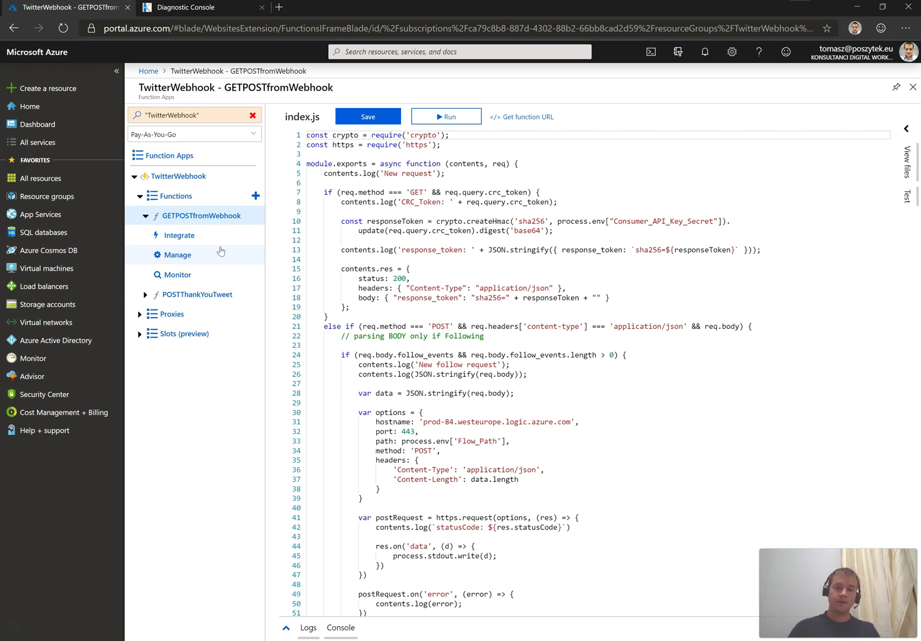
{"action": "left_click", "coordinate": [241, 214]}
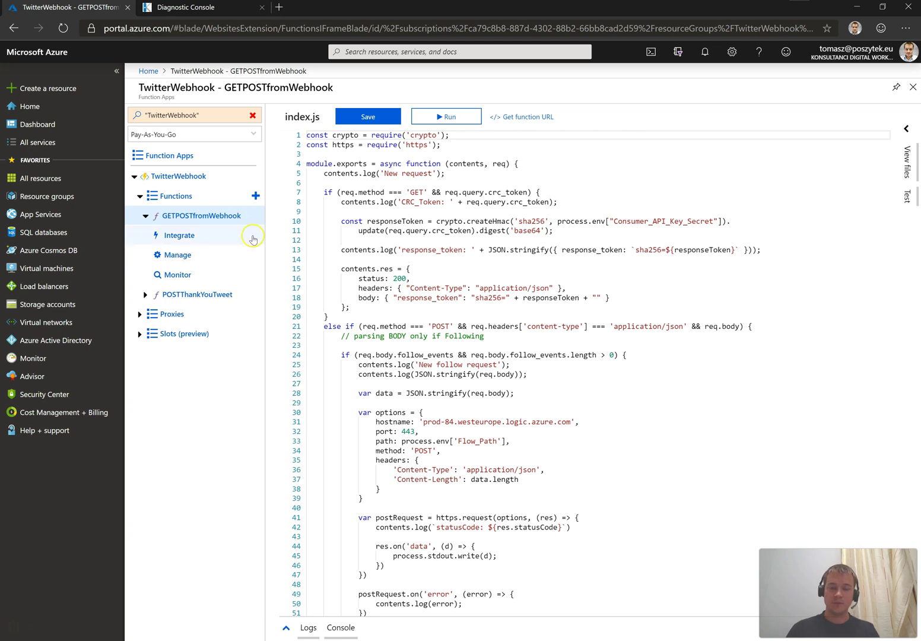
{"action": "left_click", "coordinate": [186, 239]}
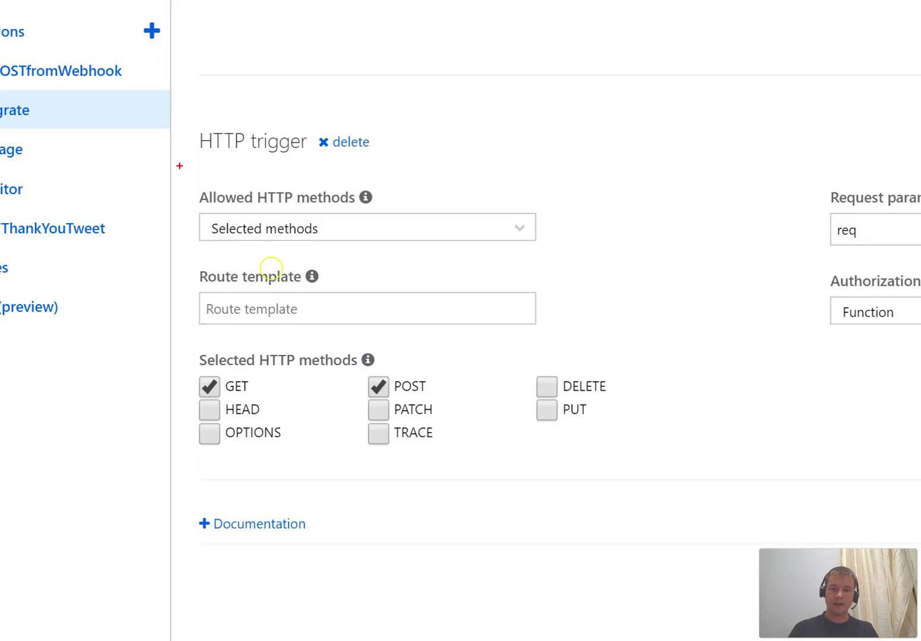
{"action": "mouse_move", "coordinate": [189, 185]}
{"action": "left_mouse_down"}
{"action": "mouse_move", "coordinate": [190, 197]}
{"action": "mouse_move", "coordinate": [277, 257]}
{"action": "mouse_move", "coordinate": [427, 220]}
{"action": "left_mouse_up"}
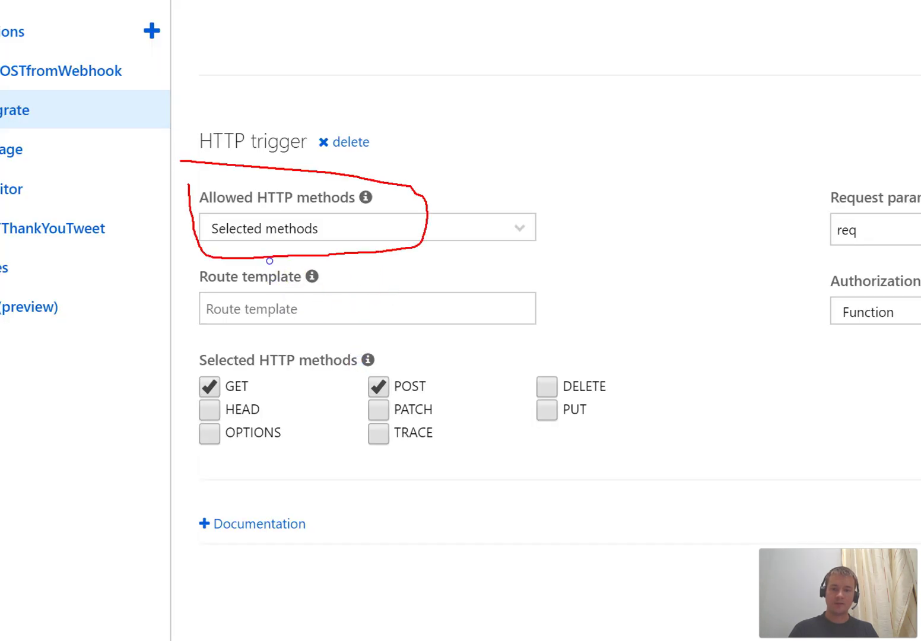
{"action": "mouse_move", "coordinate": [212, 366]}
{"action": "left_mouse_down"}
{"action": "mouse_move", "coordinate": [253, 402]}
{"action": "mouse_move", "coordinate": [431, 386]}
{"action": "mouse_move", "coordinate": [244, 366]}
{"action": "left_mouse_up"}
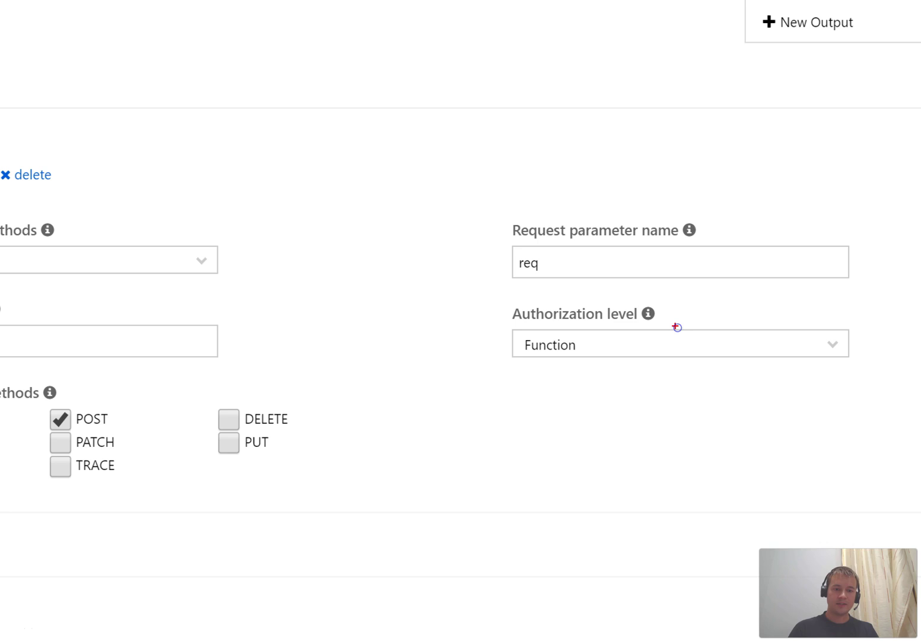
{"action": "mouse_move", "coordinate": [632, 346]}
{"action": "left_mouse_down"}
{"action": "mouse_move", "coordinate": [725, 345]}
{"action": "mouse_move", "coordinate": [771, 329]}
{"action": "mouse_move", "coordinate": [638, 313]}
{"action": "left_mouse_up"}
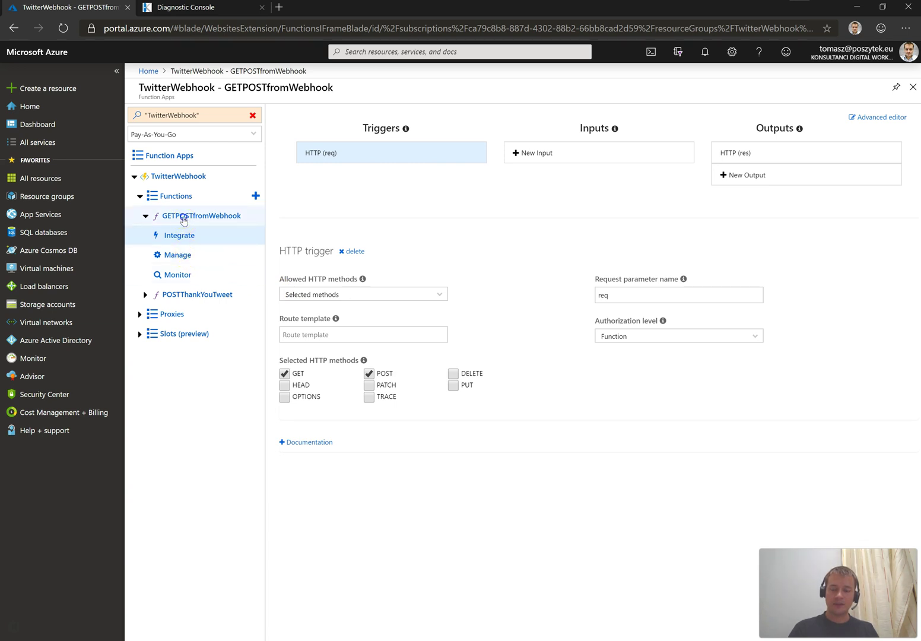
{"action": "left_click", "coordinate": [183, 217]}
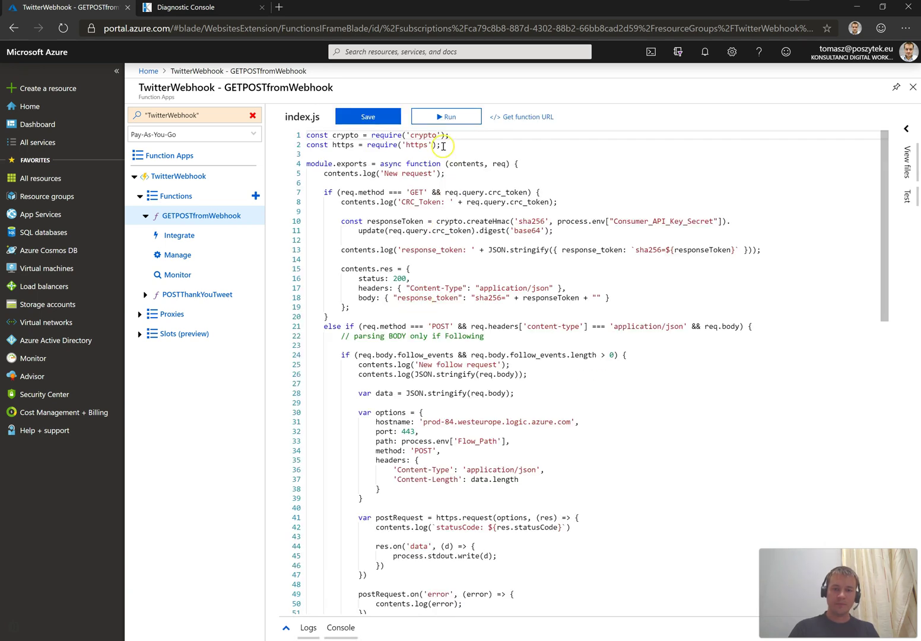
{"action": "left_click_drag", "start_coordinate": [442, 146], "coordinate": [301, 138]}
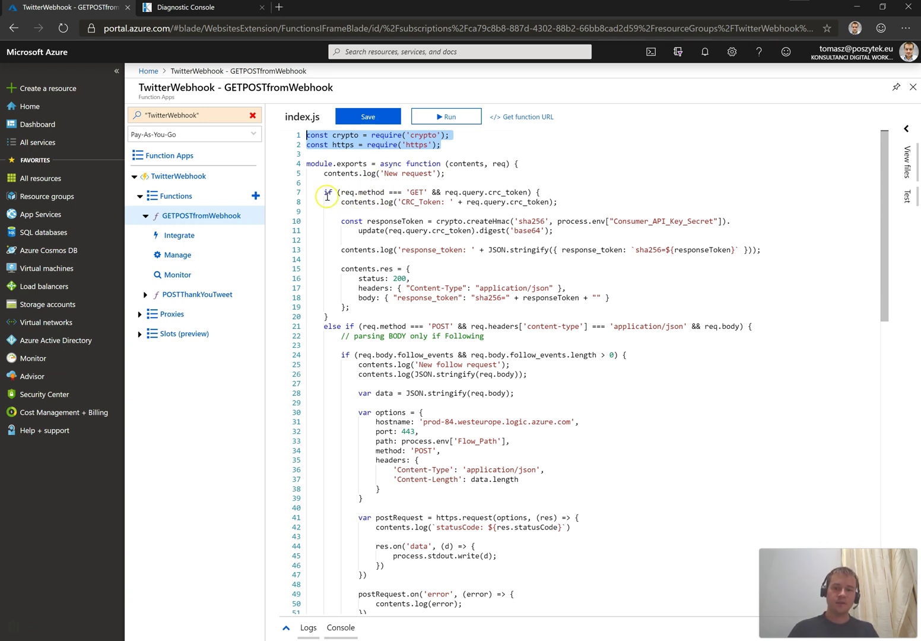
{"action": "left_click_drag", "start_coordinate": [325, 192], "coordinate": [531, 192]}
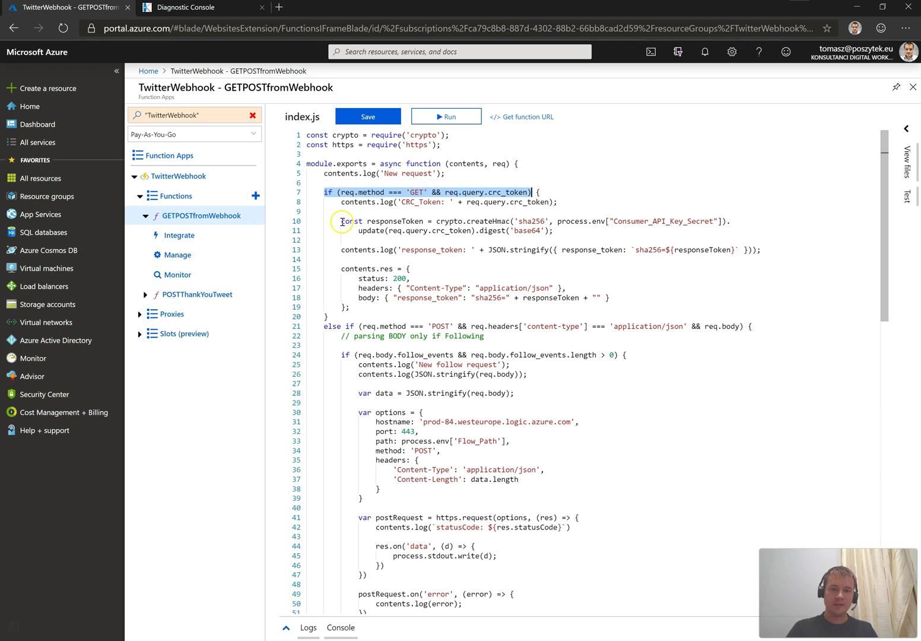
{"action": "left_click_drag", "start_coordinate": [367, 221], "coordinate": [557, 230]}
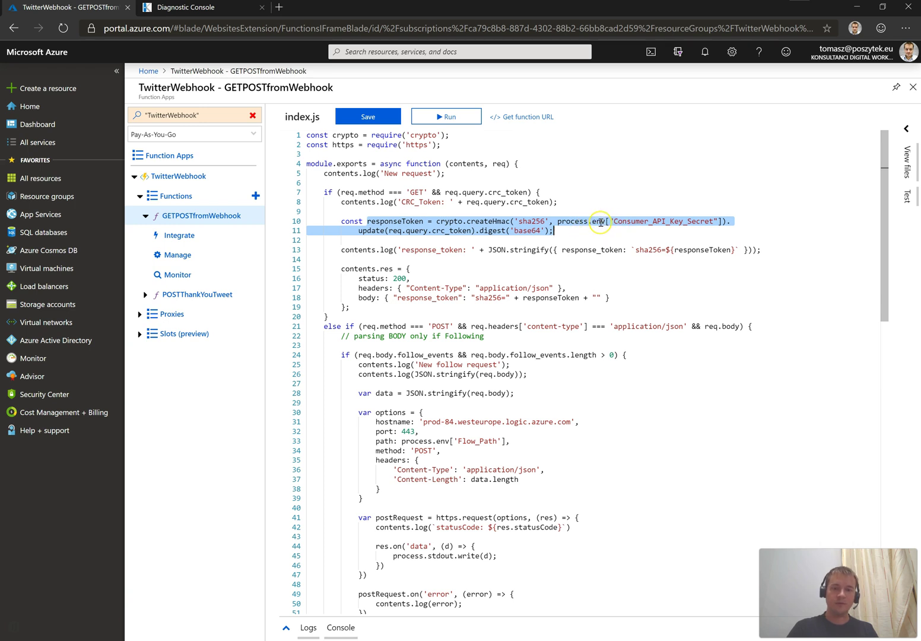
{"action": "left_click", "coordinate": [398, 233]}
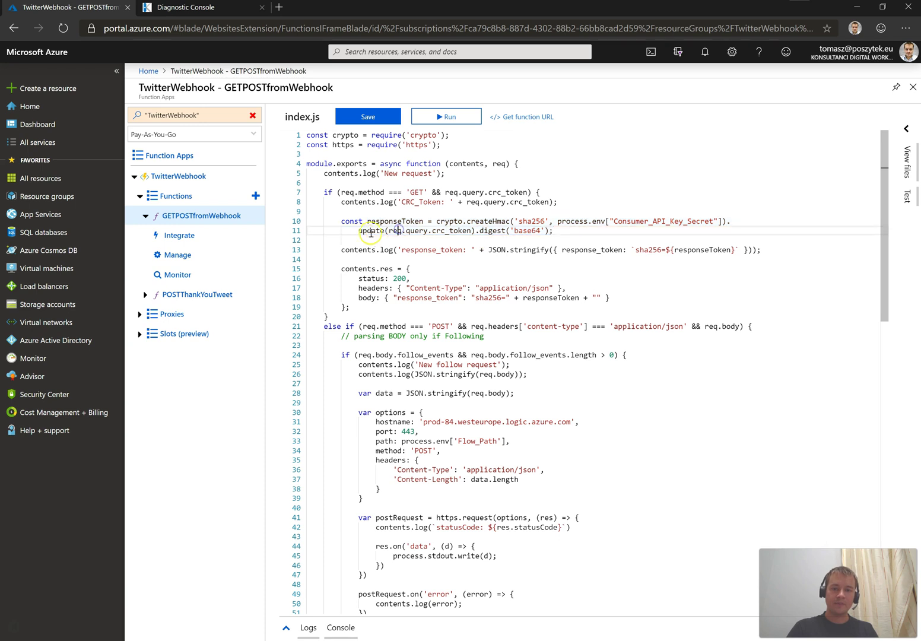
{"action": "left_click_drag", "start_coordinate": [358, 232], "coordinate": [544, 232]}
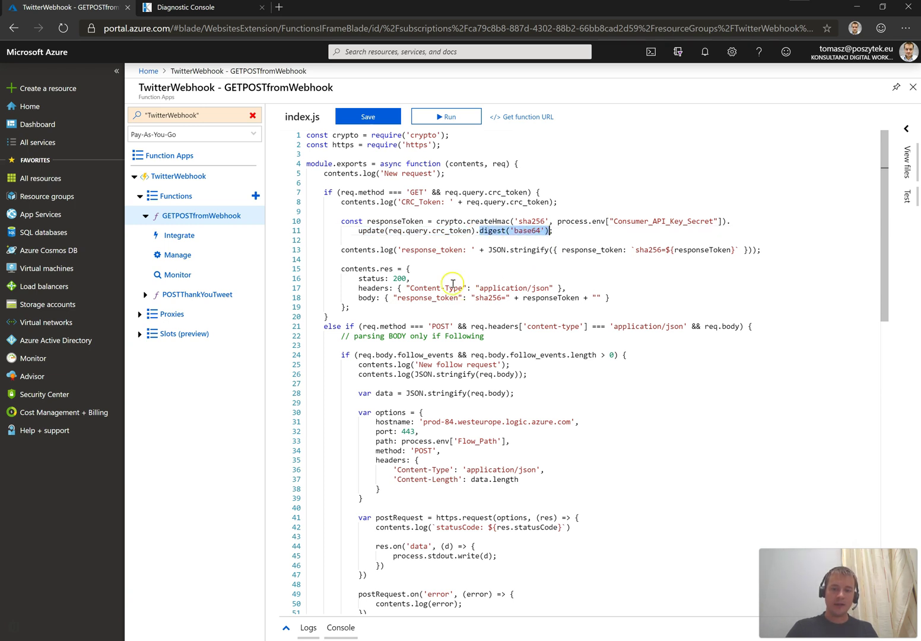
{"action": "left_click_drag", "start_coordinate": [358, 309], "coordinate": [341, 272]}
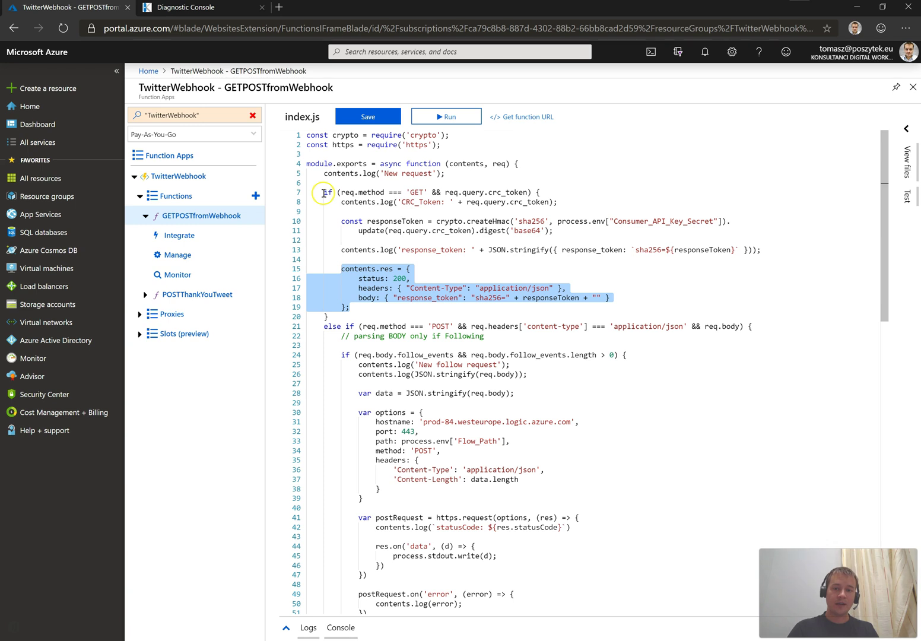
{"action": "left_click_drag", "start_coordinate": [324, 192], "coordinate": [330, 313]}
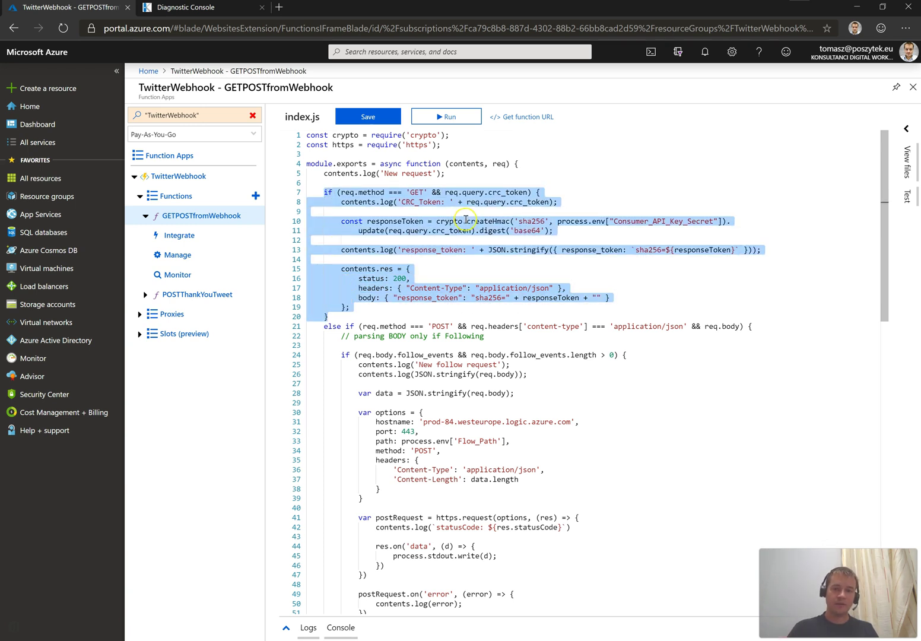
{"action": "left_click", "coordinate": [374, 311]}
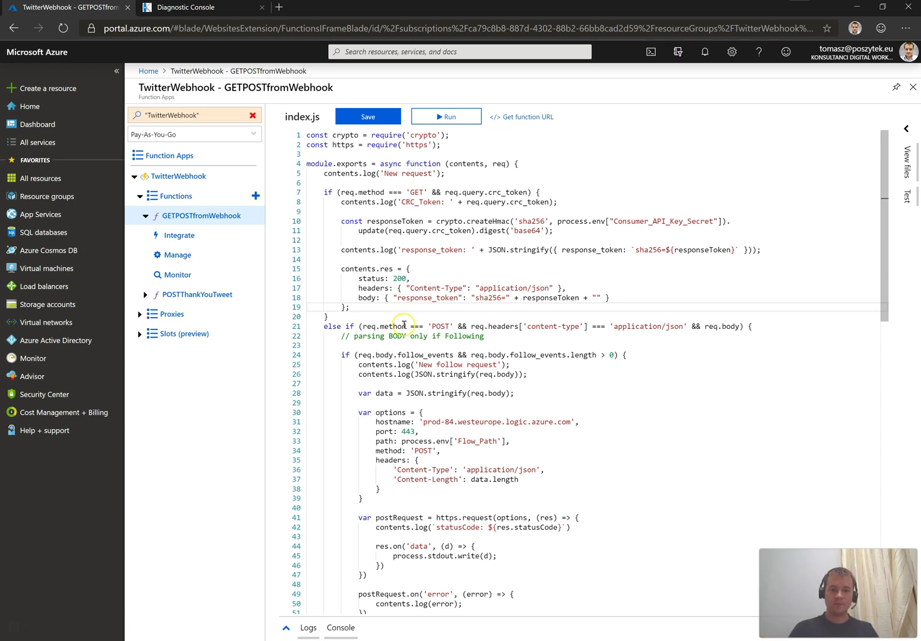
Step: Highlight the POST request condition on line 21 of index.js
{"action": "scroll", "coordinate": [404, 325], "scroll_direction": "down", "scroll_amount": 1}
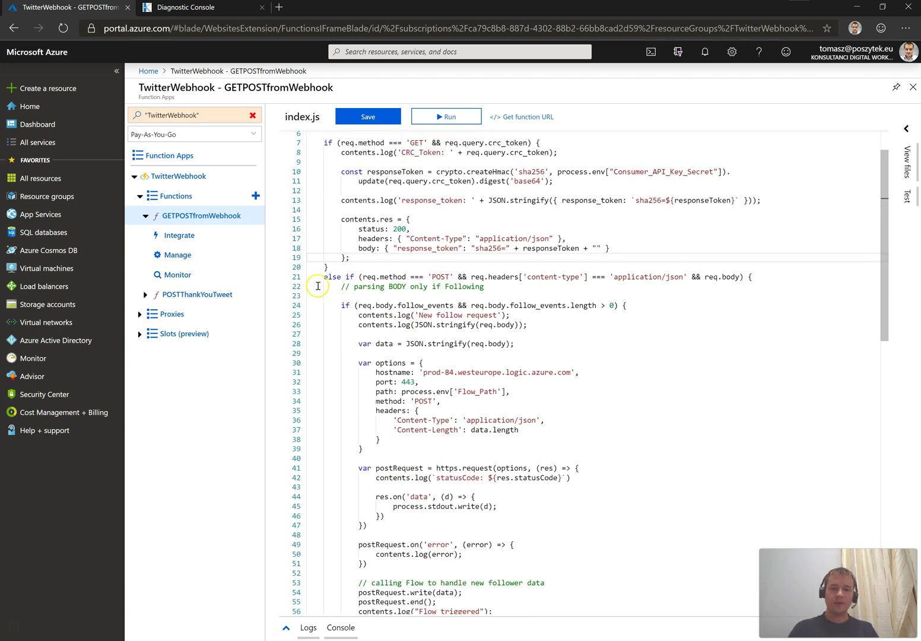
{"action": "left_click_drag", "start_coordinate": [322, 277], "coordinate": [649, 277]}
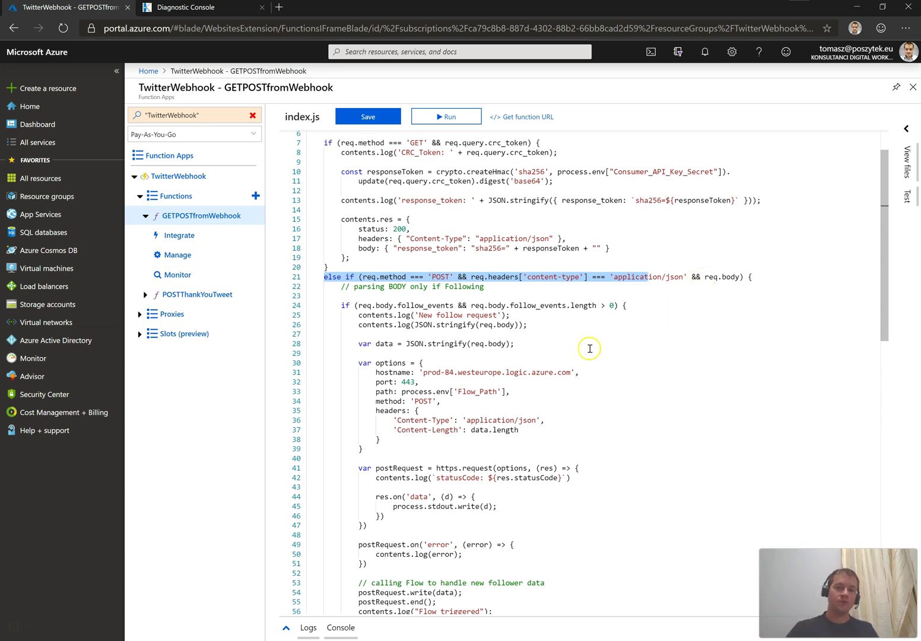
{"action": "scroll", "coordinate": [590, 348], "scroll_direction": "down", "scroll_amount": 5}
{"action": "scroll", "coordinate": [590, 346], "scroll_direction": "up", "scroll_amount": 7}
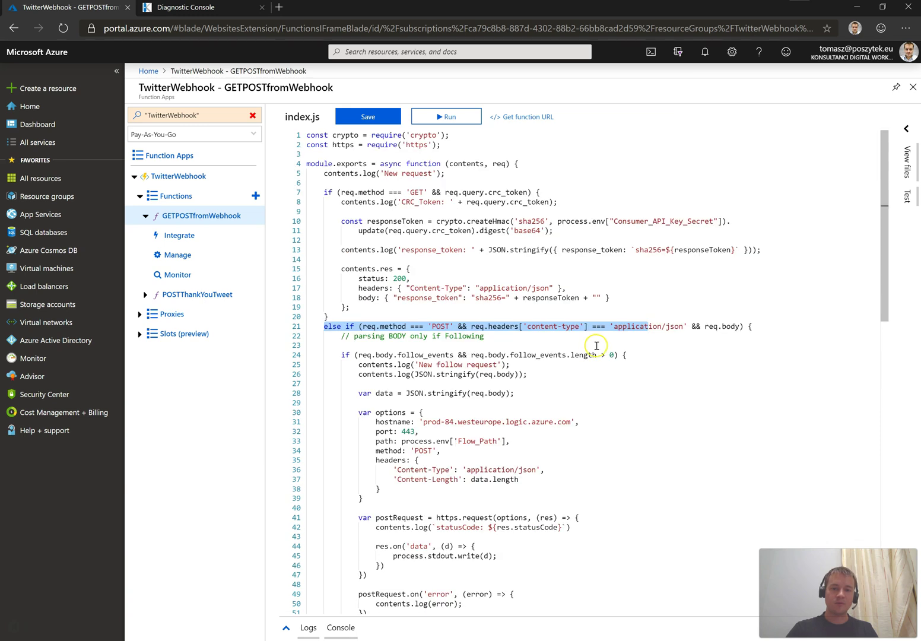
{"action": "left_click", "coordinate": [556, 362]}
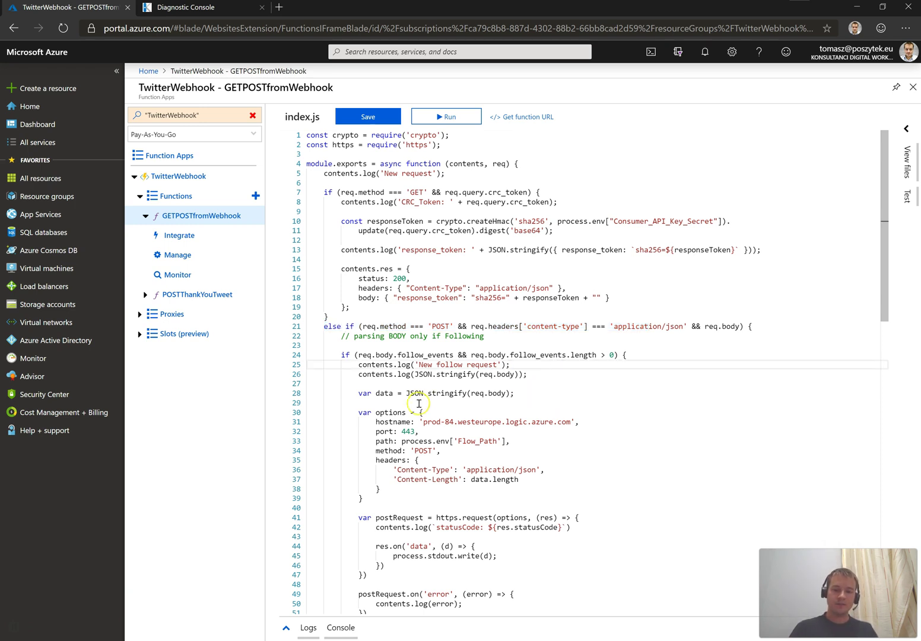
Step: Highlight the follow_events check on line 24 and the options block that calls the Flow
{"action": "double_click", "coordinate": [345, 355]}
{"action": "left_click_drag", "start_coordinate": [367, 354], "coordinate": [621, 354]}
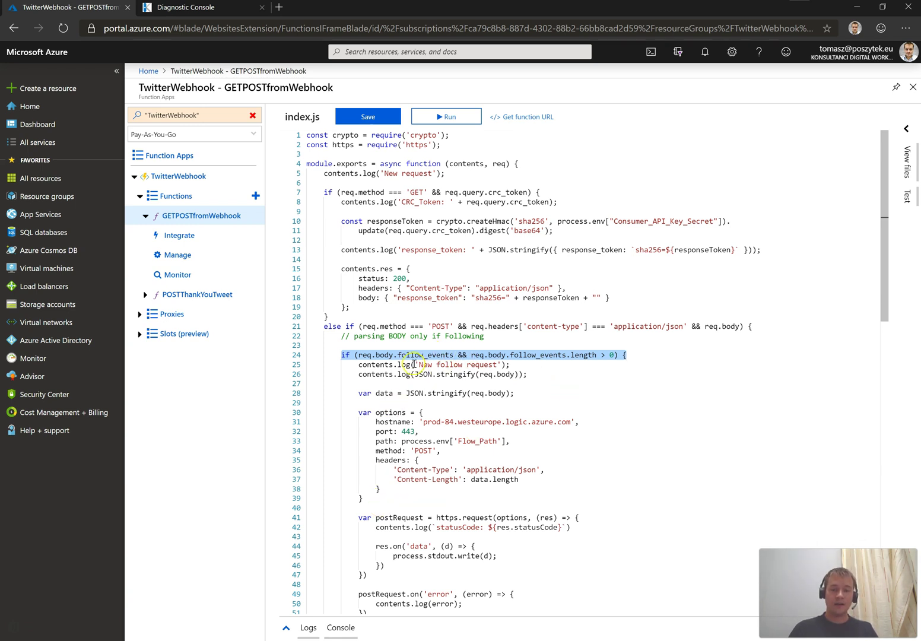
{"action": "left_click_drag", "start_coordinate": [360, 411], "coordinate": [381, 494]}
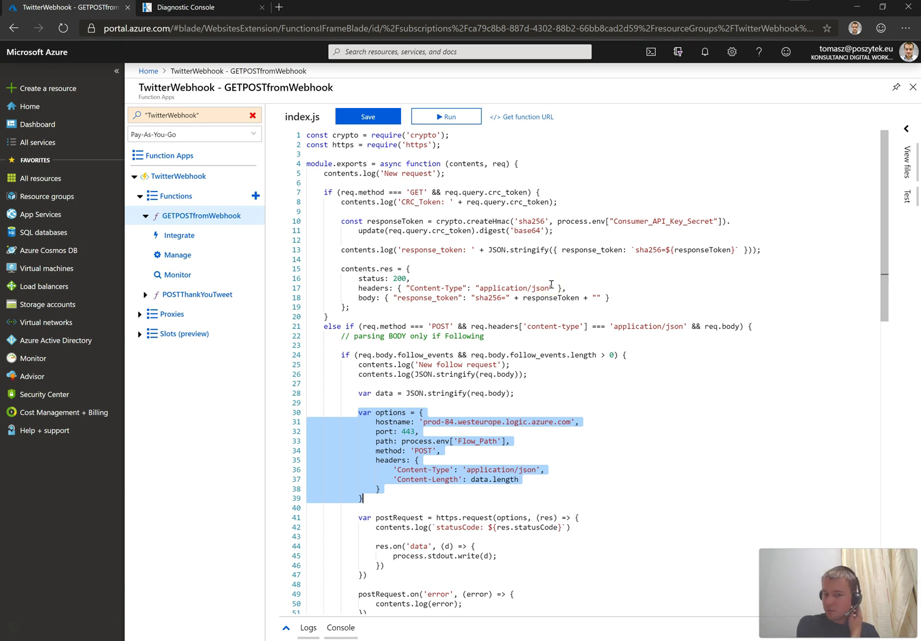
{"action": "key", "text": "alt+Tab"}
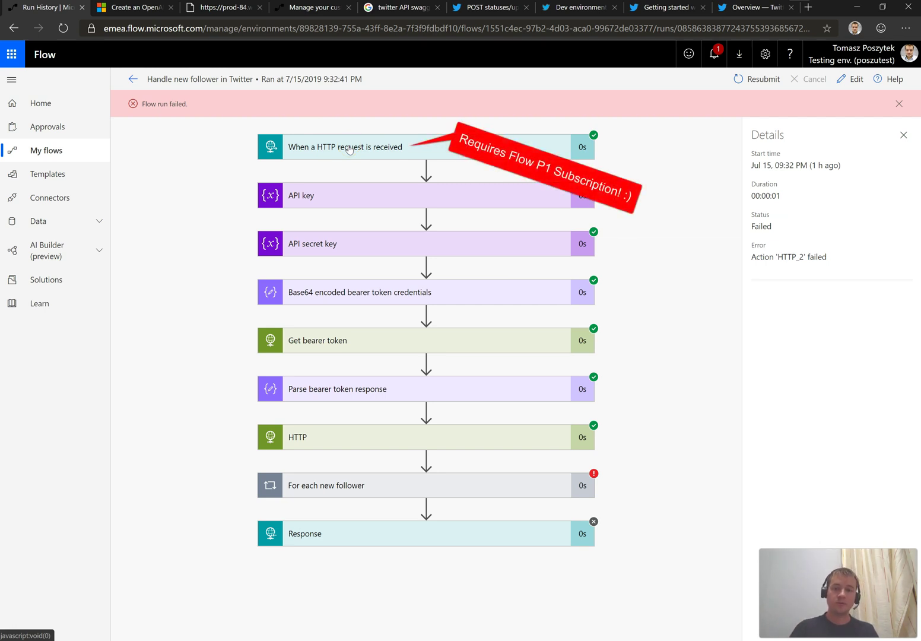
Step: Expand the 'When a HTTP request is received' trigger and inspect its follow_events output data
{"action": "left_click", "coordinate": [350, 148]}
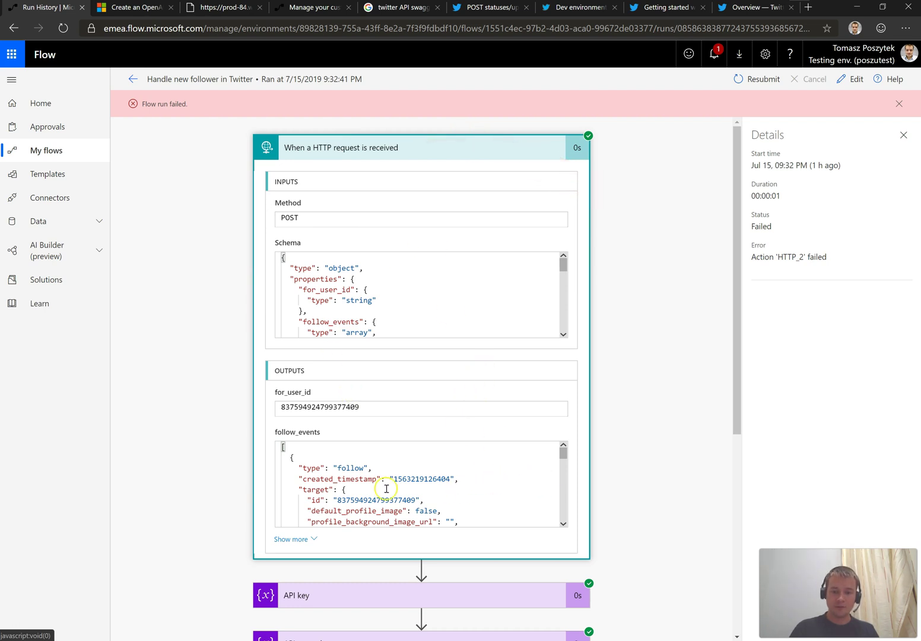
{"action": "double_click", "coordinate": [350, 468]}
{"action": "double_click", "coordinate": [311, 468]}
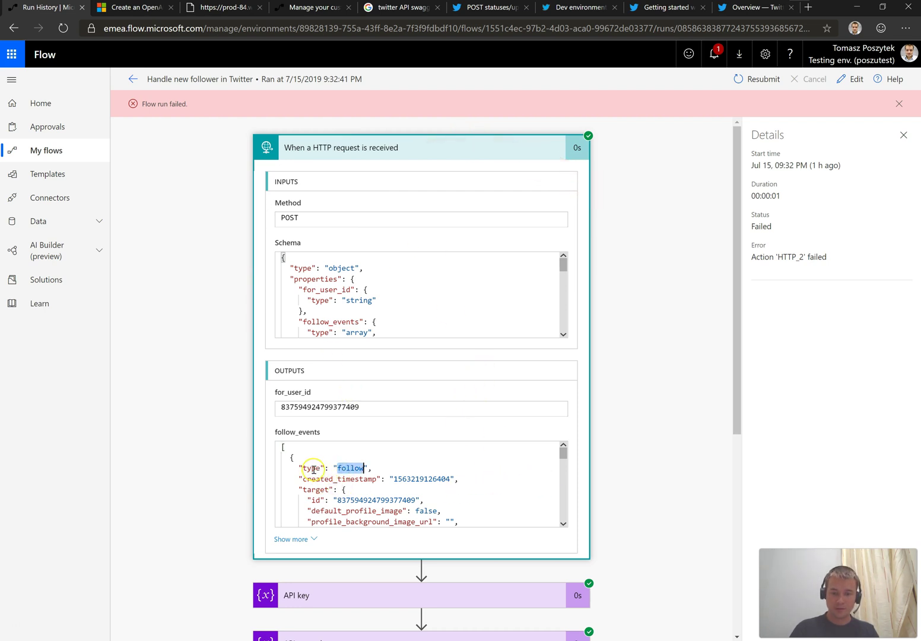
{"action": "left_click", "coordinate": [311, 468]}
{"action": "scroll", "coordinate": [389, 491], "scroll_direction": "down", "scroll_amount": 4}
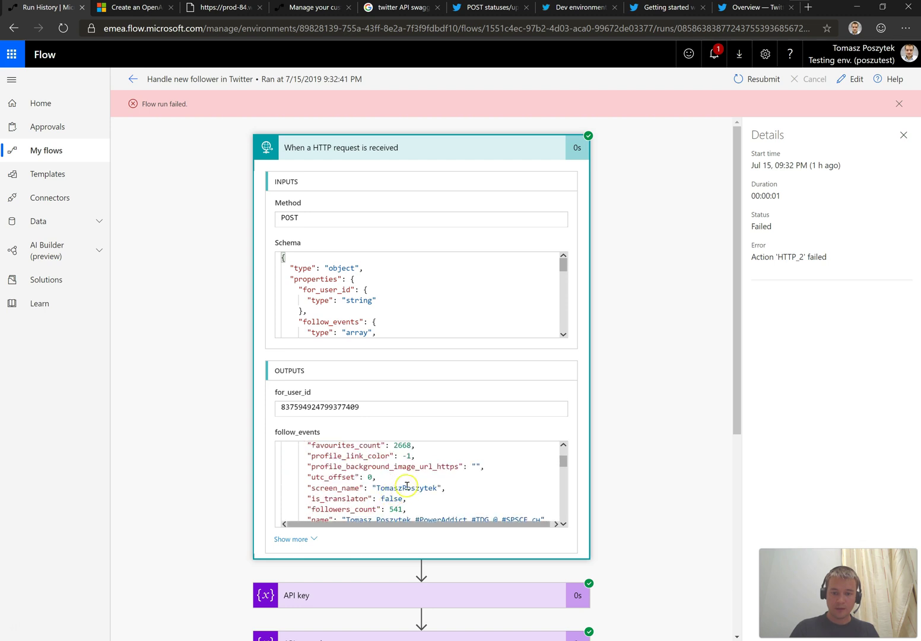
{"action": "scroll", "coordinate": [415, 482], "scroll_direction": "down", "scroll_amount": 2}
{"action": "scroll", "coordinate": [432, 480], "scroll_direction": "down", "scroll_amount": 8}
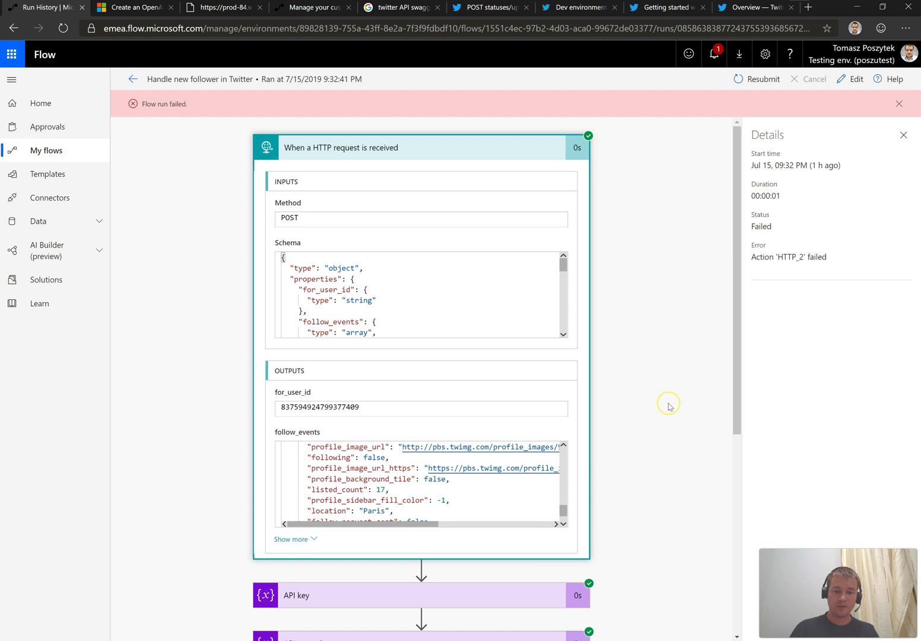
{"action": "scroll", "coordinate": [668, 406], "scroll_direction": "down", "scroll_amount": 6}
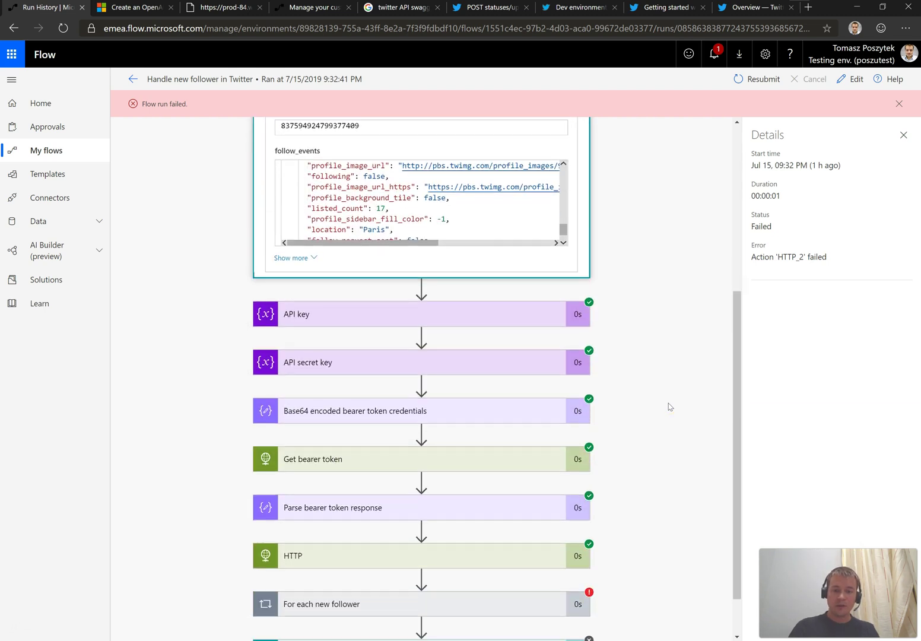
{"action": "left_click", "coordinate": [665, 410]}
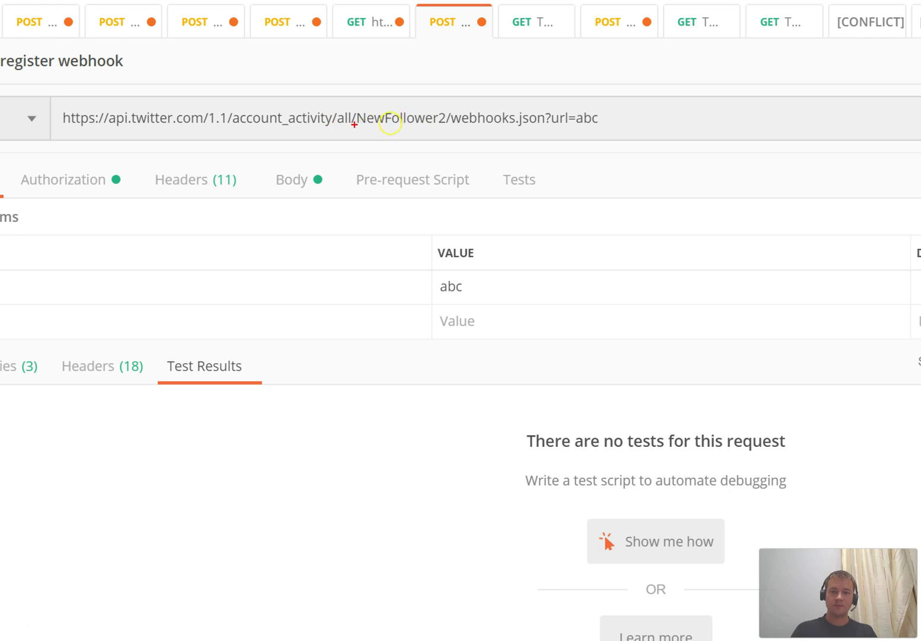
Step: Delete '?url=abc' from the register webhook URL, then check the body's url field and OAuth 1.0 settings
{"action": "mouse_move", "coordinate": [354, 125]}
{"action": "left_mouse_down"}
{"action": "mouse_move", "coordinate": [445, 130]}
{"action": "mouse_move", "coordinate": [437, 122]}
{"action": "mouse_move", "coordinate": [449, 118]}
{"action": "left_mouse_up"}
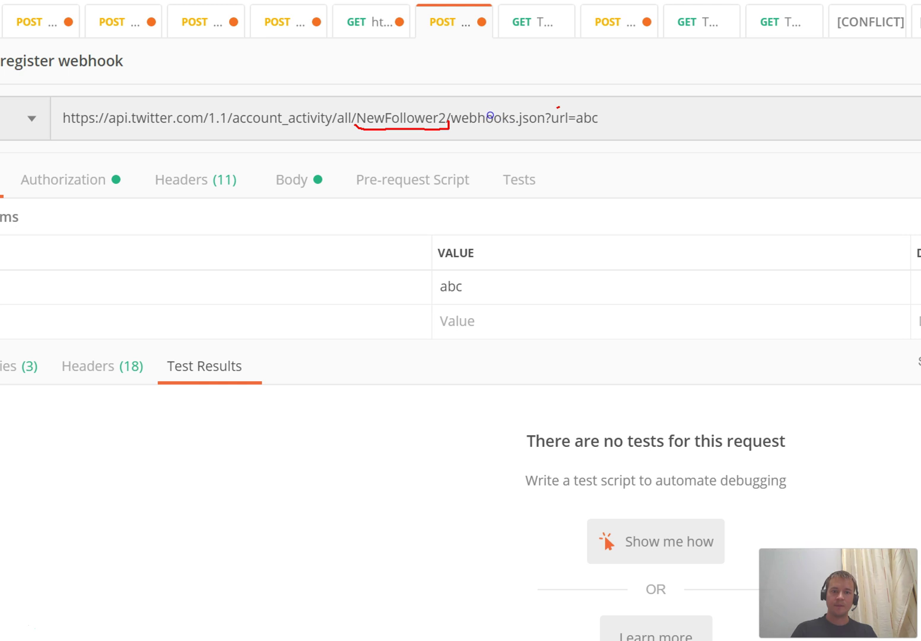
{"action": "mouse_move", "coordinate": [558, 107]}
{"action": "left_mouse_down"}
{"action": "mouse_move", "coordinate": [549, 128]}
{"action": "mouse_move", "coordinate": [593, 131]}
{"action": "mouse_move", "coordinate": [602, 110]}
{"action": "mouse_move", "coordinate": [559, 105]}
{"action": "left_mouse_up"}
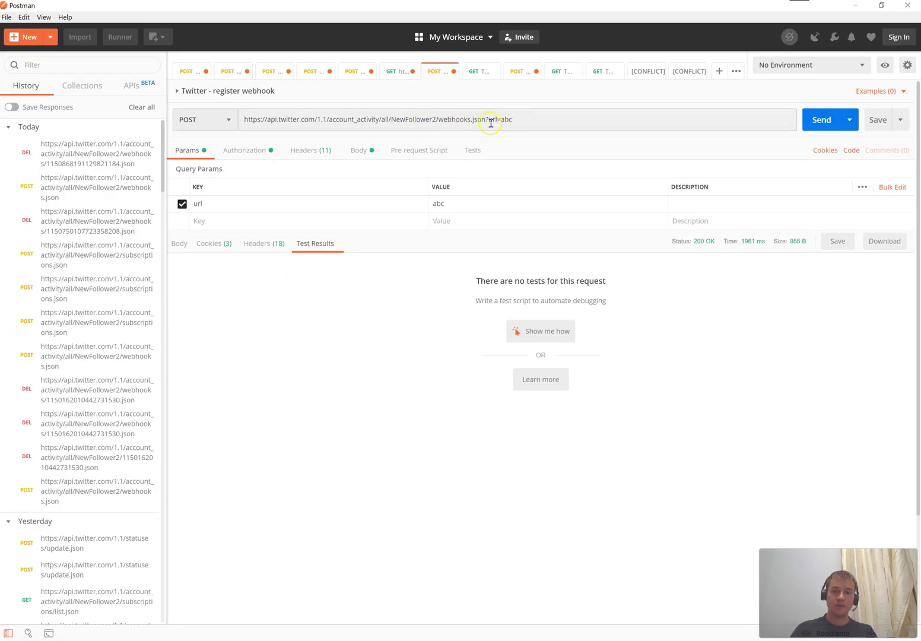
{"action": "left_click", "coordinate": [516, 121]}
{"action": "left_click_drag", "start_coordinate": [516, 121], "coordinate": [482, 121]}
{"action": "key", "text": "BackSpace"}
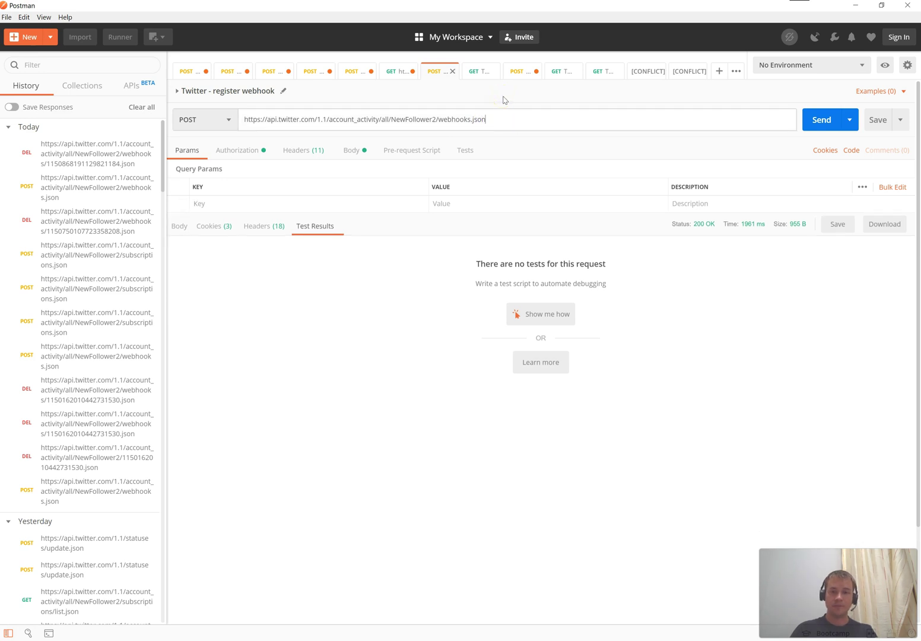
{"action": "left_click", "coordinate": [351, 155]}
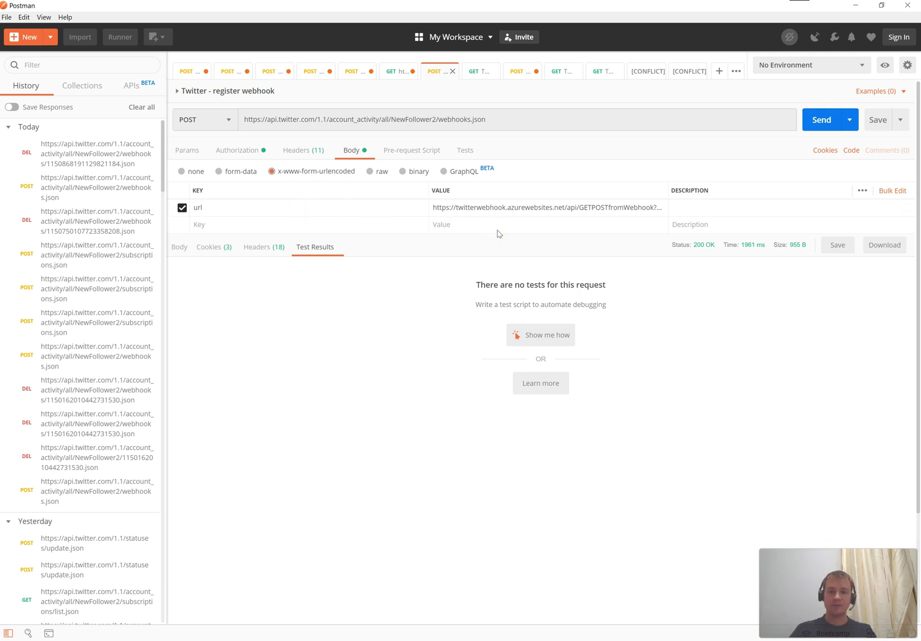
{"action": "left_click", "coordinate": [244, 151]}
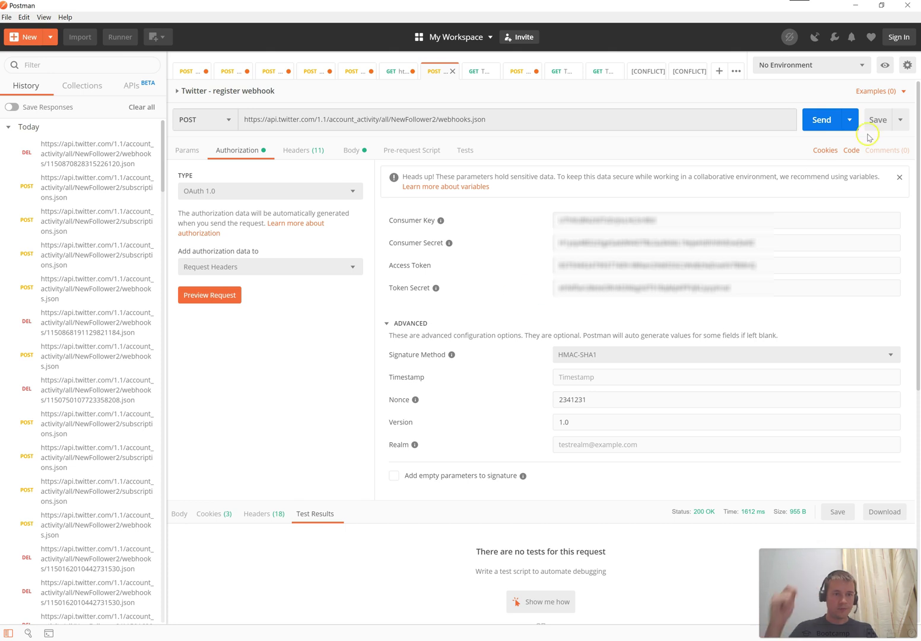
Step: Send the register webhook request and review the response JSON with the webhook id, url and valid: true
{"action": "left_click", "coordinate": [817, 121]}
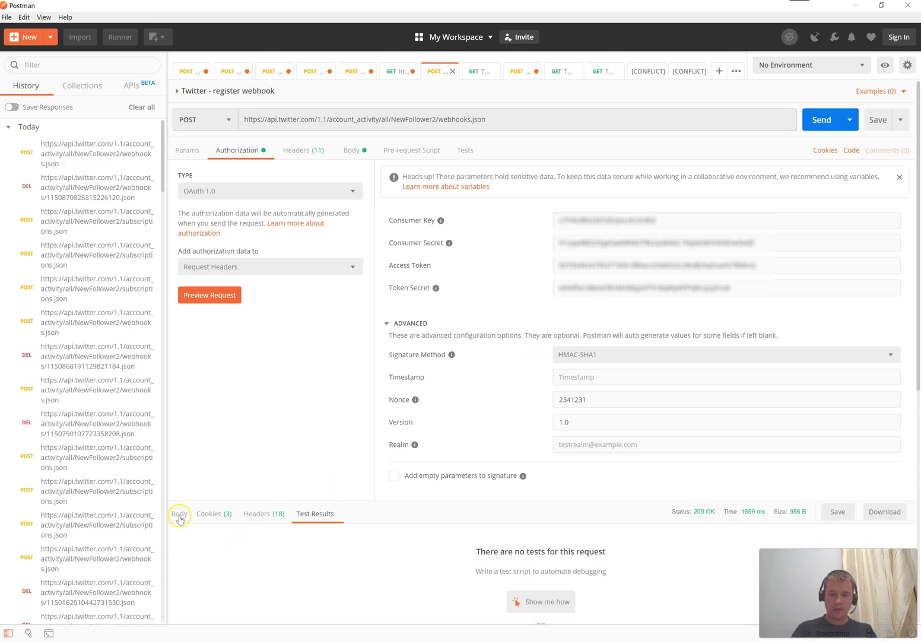
{"action": "left_click", "coordinate": [175, 516]}
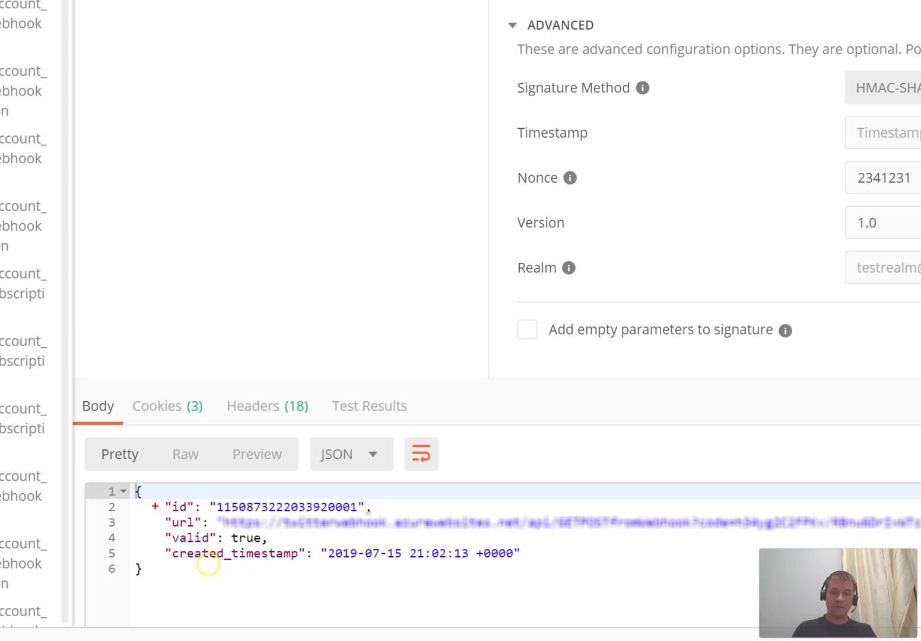
{"action": "mouse_move", "coordinate": [158, 496]}
{"action": "left_mouse_down"}
{"action": "mouse_move", "coordinate": [161, 517]}
{"action": "mouse_move", "coordinate": [202, 520]}
{"action": "mouse_move", "coordinate": [399, 509]}
{"action": "mouse_move", "coordinate": [394, 490]}
{"action": "left_mouse_up"}
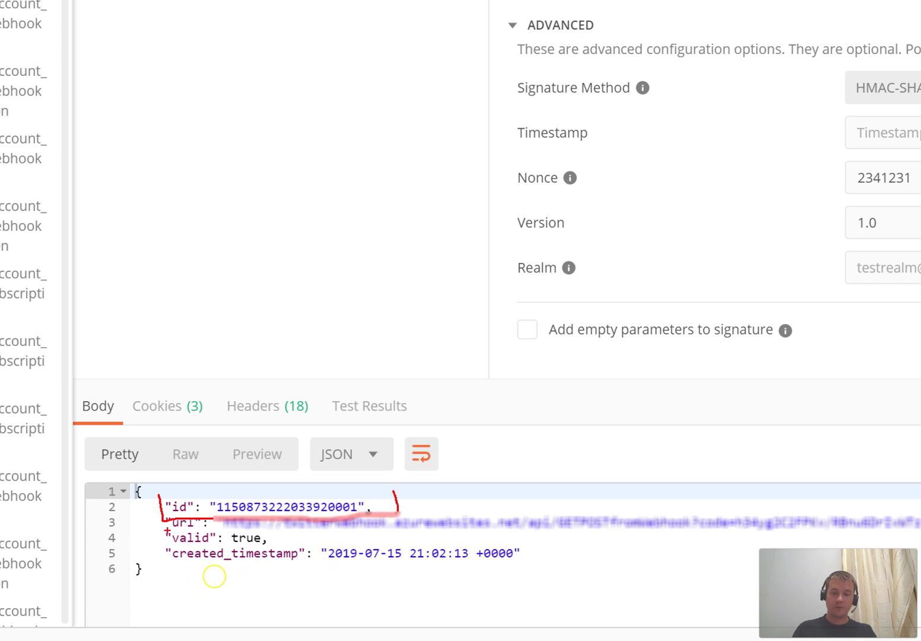
{"action": "left_click_drag", "start_coordinate": [162, 525], "coordinate": [324, 534]}
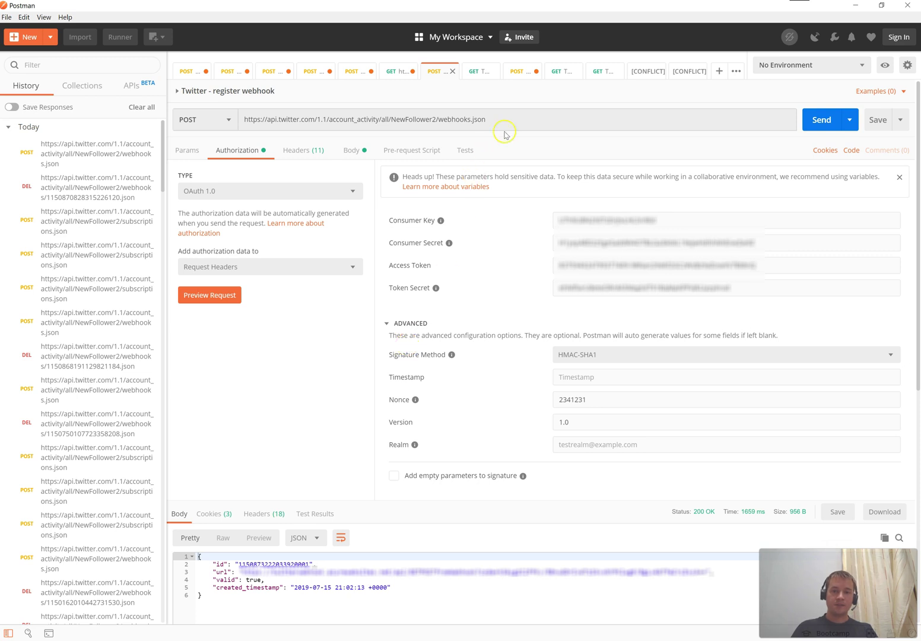
Step: Send the add subscription POST to subscriptions.json and confirm the 204 No Content response
{"action": "left_click", "coordinate": [520, 74]}
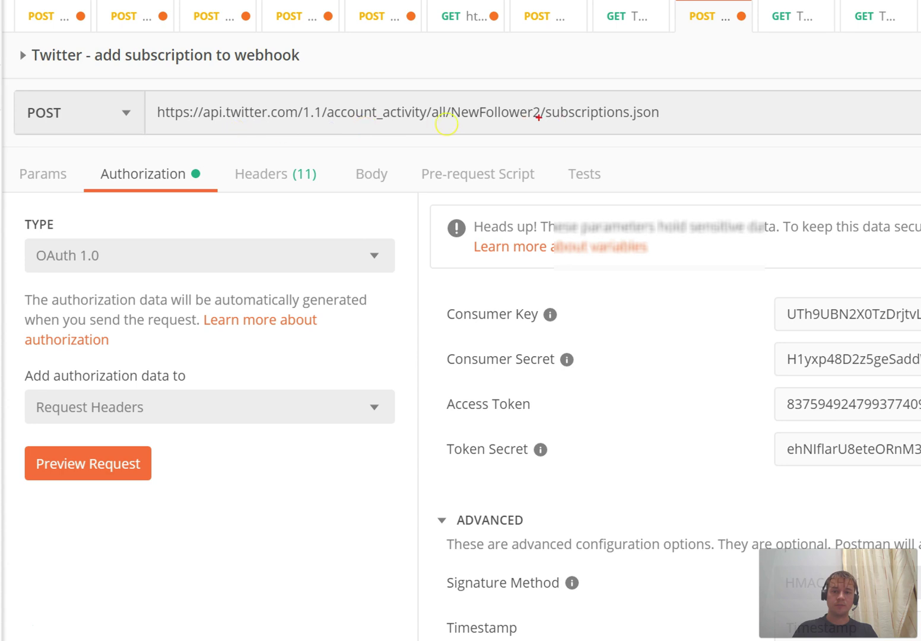
{"action": "mouse_move", "coordinate": [449, 101]}
{"action": "left_mouse_down"}
{"action": "mouse_move", "coordinate": [456, 124]}
{"action": "mouse_move", "coordinate": [505, 127]}
{"action": "mouse_move", "coordinate": [557, 101]}
{"action": "mouse_move", "coordinate": [460, 102]}
{"action": "left_mouse_up"}
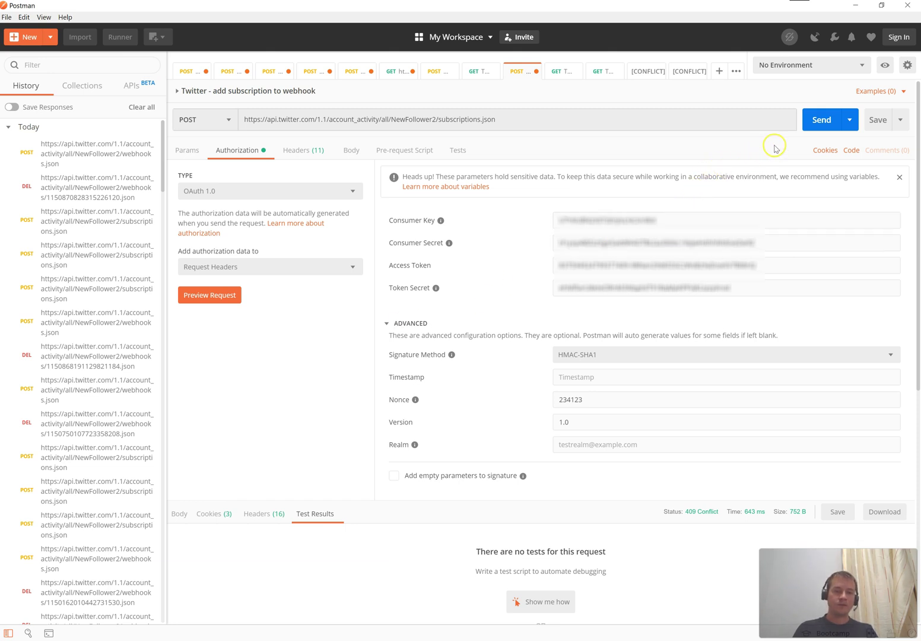
{"action": "left_click", "coordinate": [818, 123]}
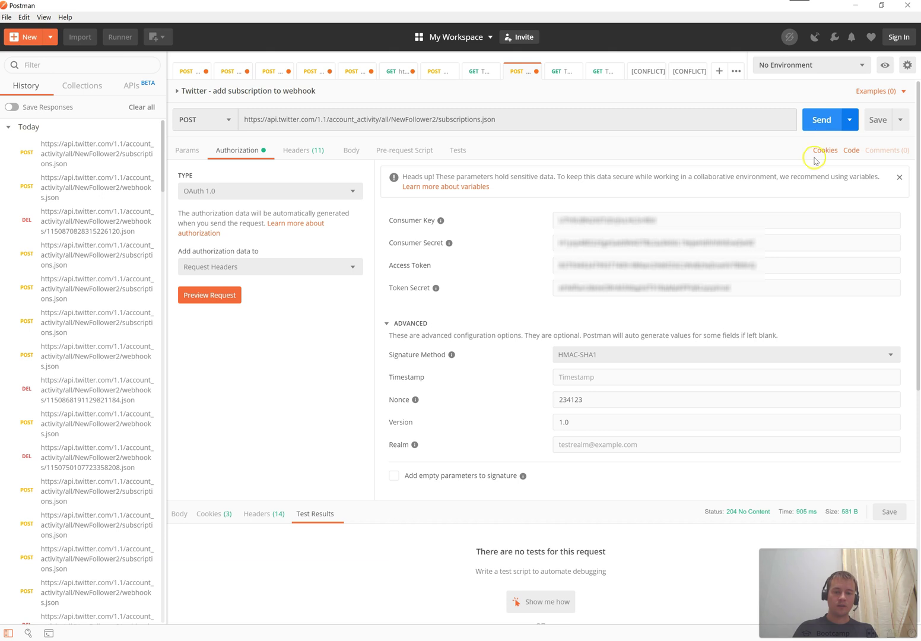
{"action": "left_click", "coordinate": [179, 513]}
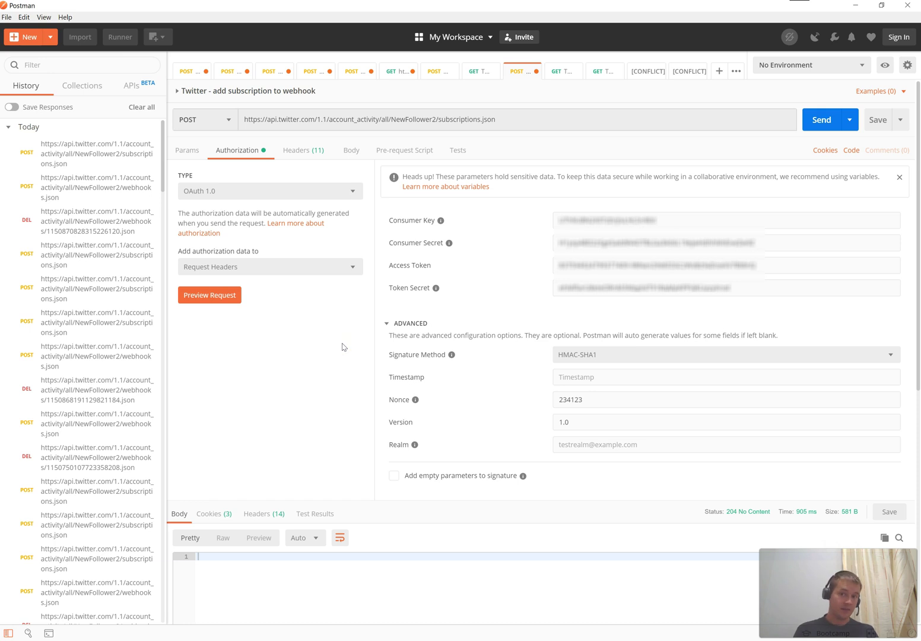
{"action": "key", "text": "alt+Tab"}
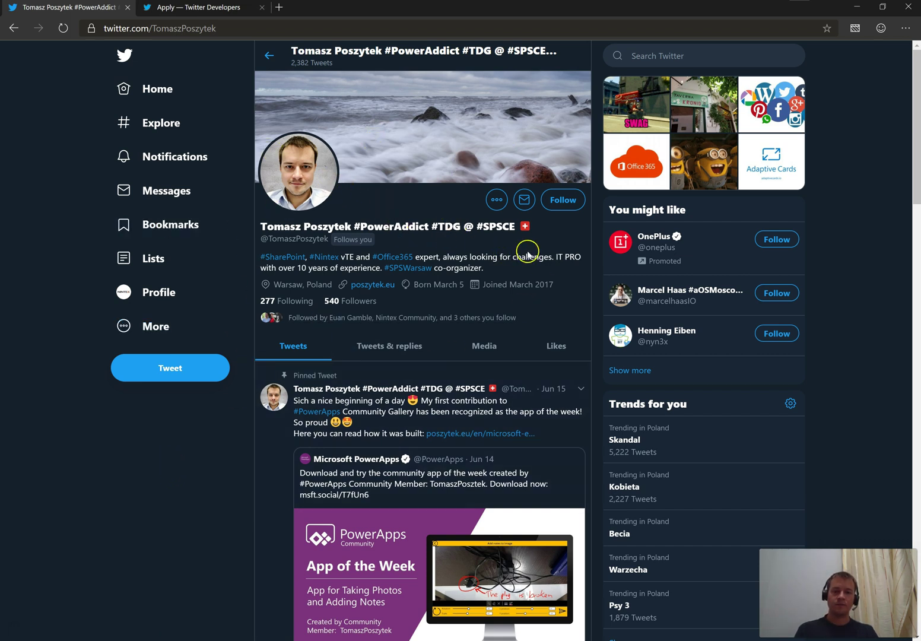
Step: Follow the Twitter profile, raising its follower count from 540 to 541
{"action": "left_click", "coordinate": [565, 201]}
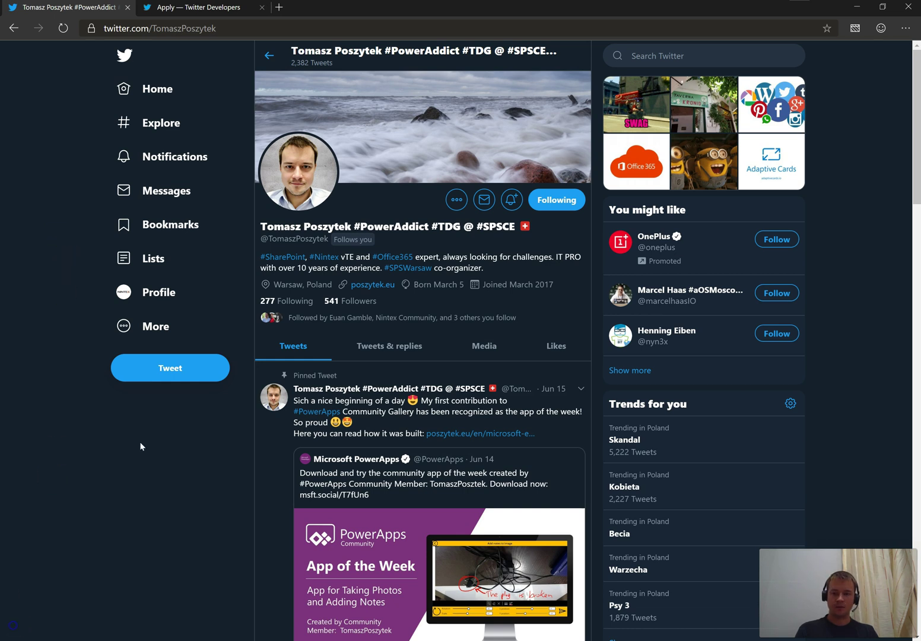
Step: Open the 11:04 PM flow run and inspect the trigger's follow event down to the follower's screen_name
{"action": "key", "text": "alt+Tab"}
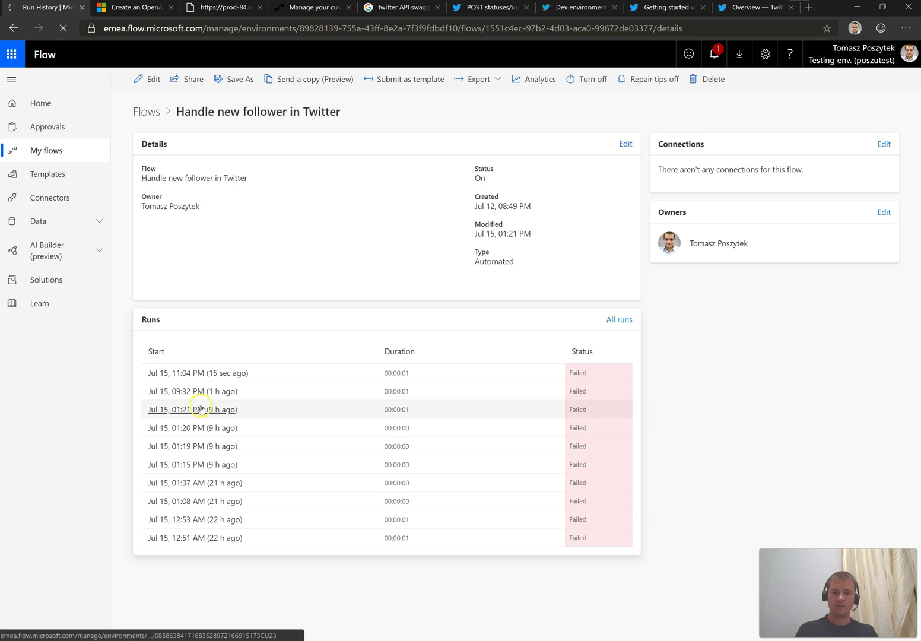
{"action": "left_click", "coordinate": [169, 409]}
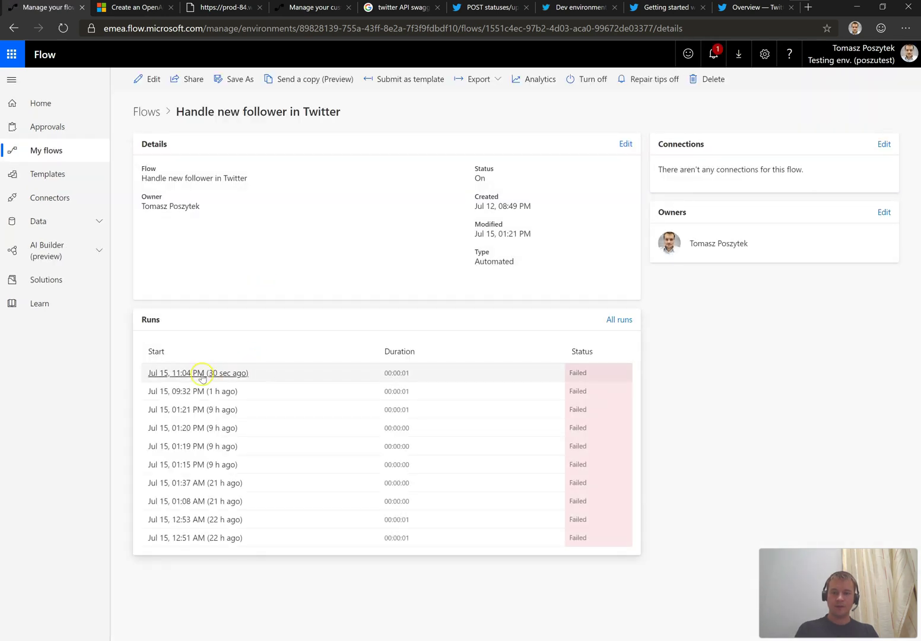
{"action": "left_click", "coordinate": [197, 373]}
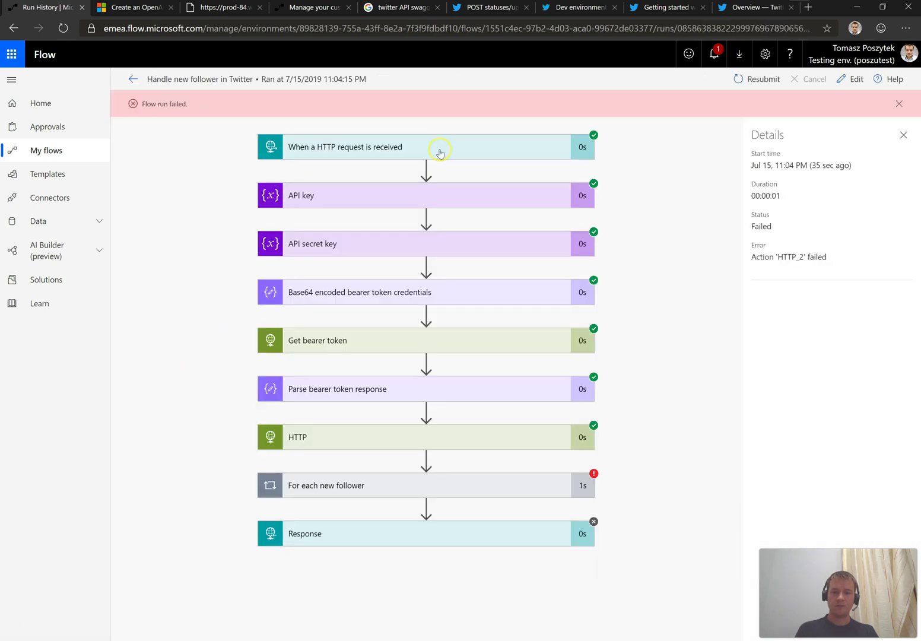
{"action": "left_click", "coordinate": [382, 153]}
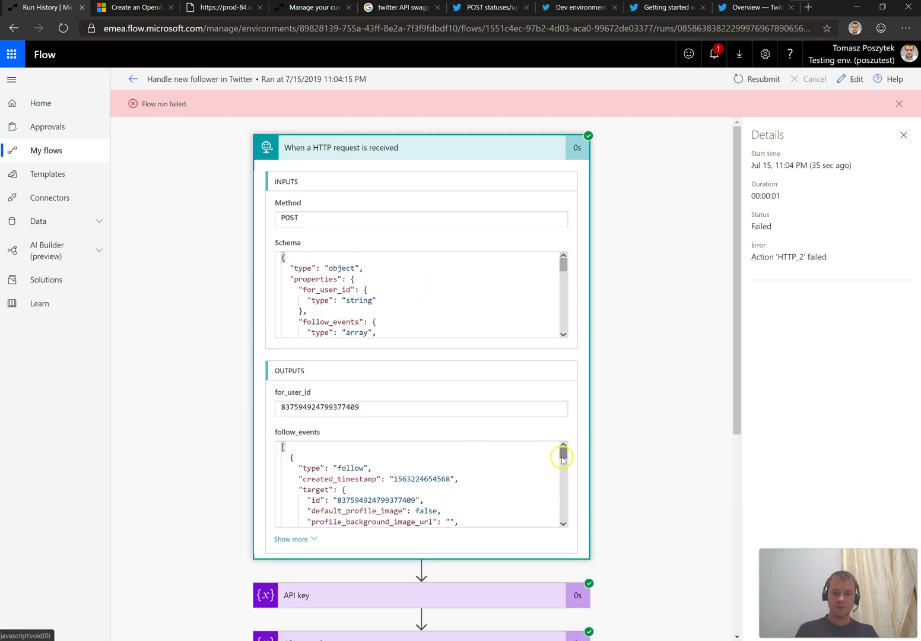
{"action": "left_click_drag", "start_coordinate": [562, 450], "coordinate": [567, 498]}
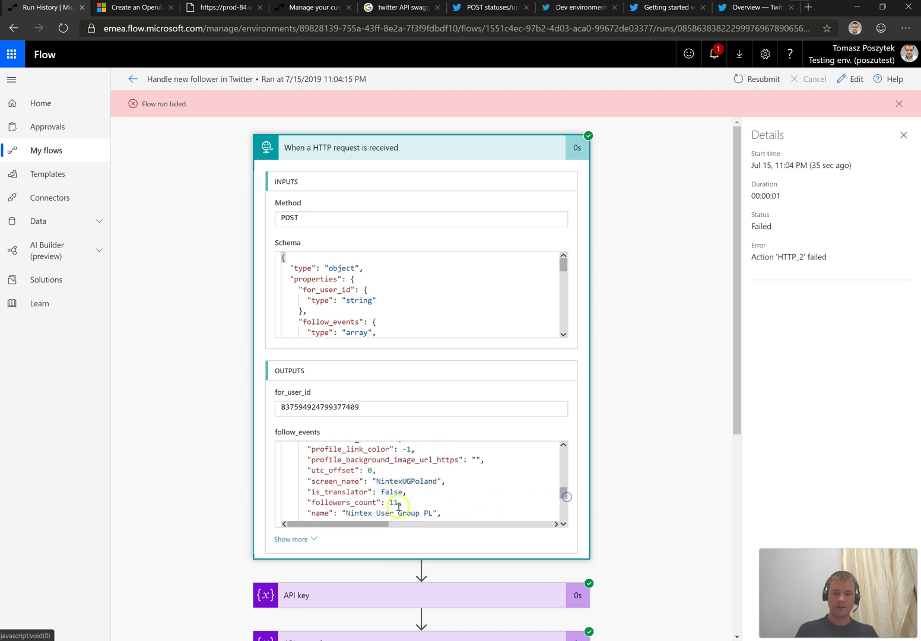
{"action": "left_click_drag", "start_coordinate": [308, 482], "coordinate": [445, 480]}
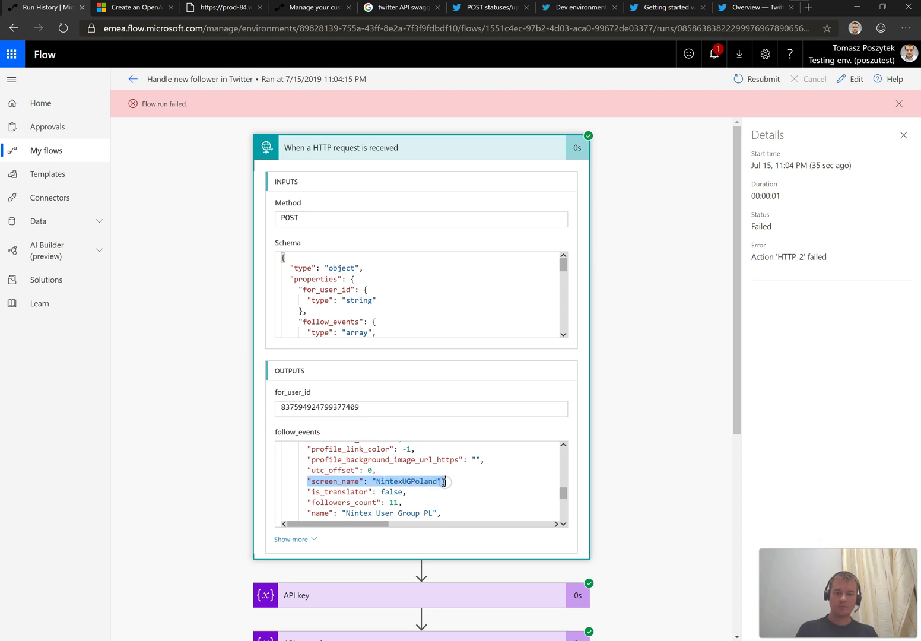
{"action": "double_click", "coordinate": [398, 480]}
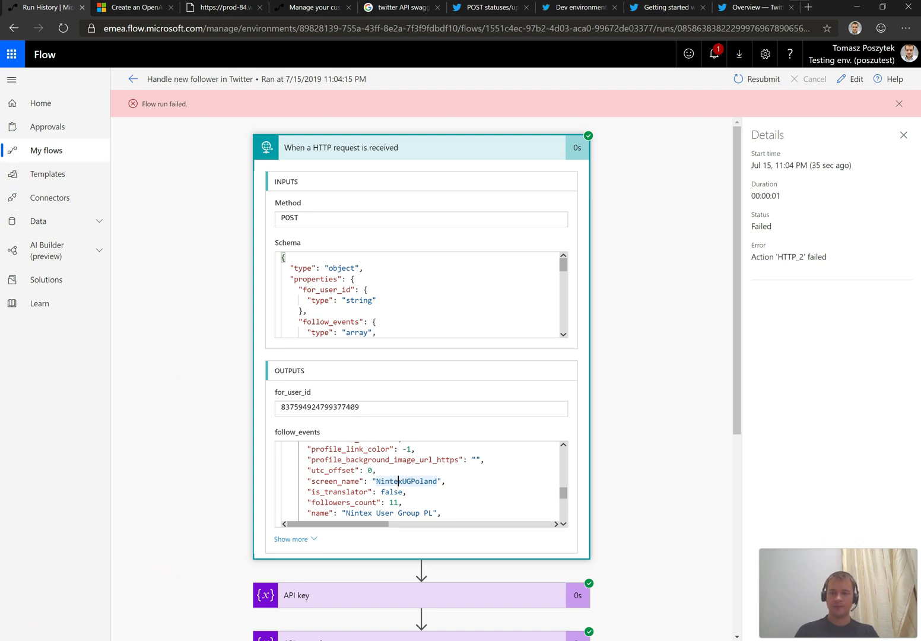
Step: In GETPOSTfromWebhook's Monitor, read the 21:02:13 invocation's New request, CRC_Token and response_token logs
{"action": "mouse_move", "coordinate": [51, 164]}
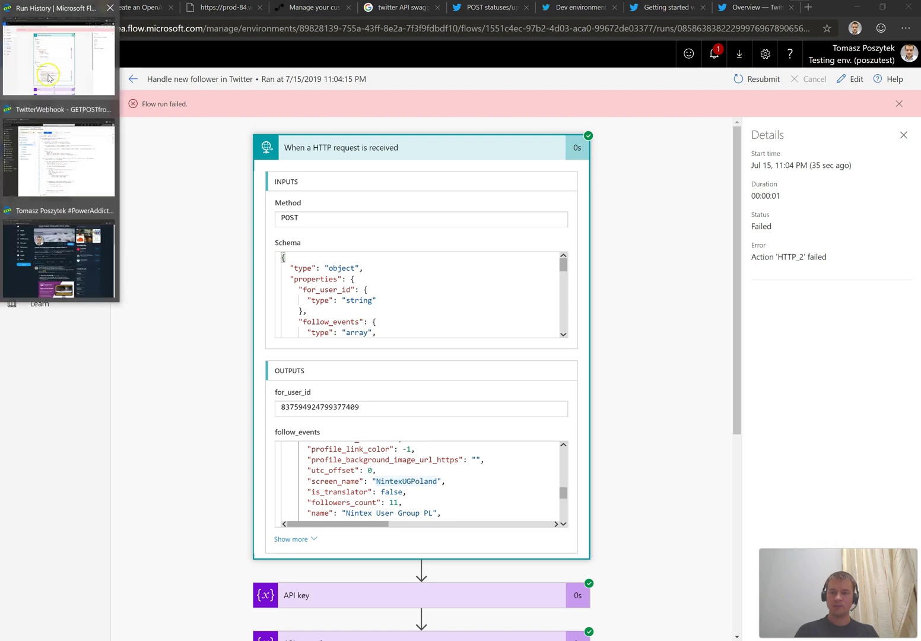
{"action": "left_click", "coordinate": [51, 164]}
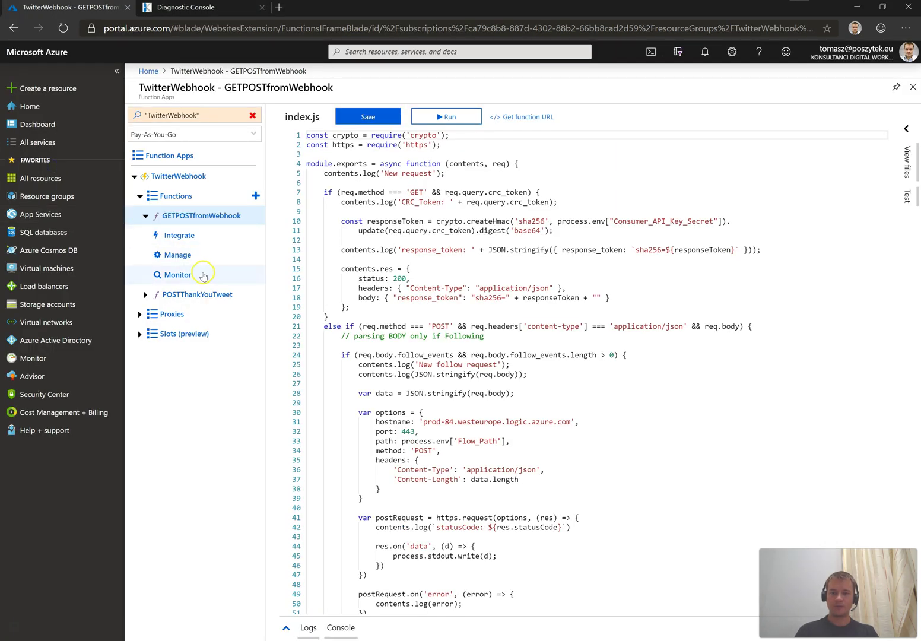
{"action": "left_click", "coordinate": [181, 275]}
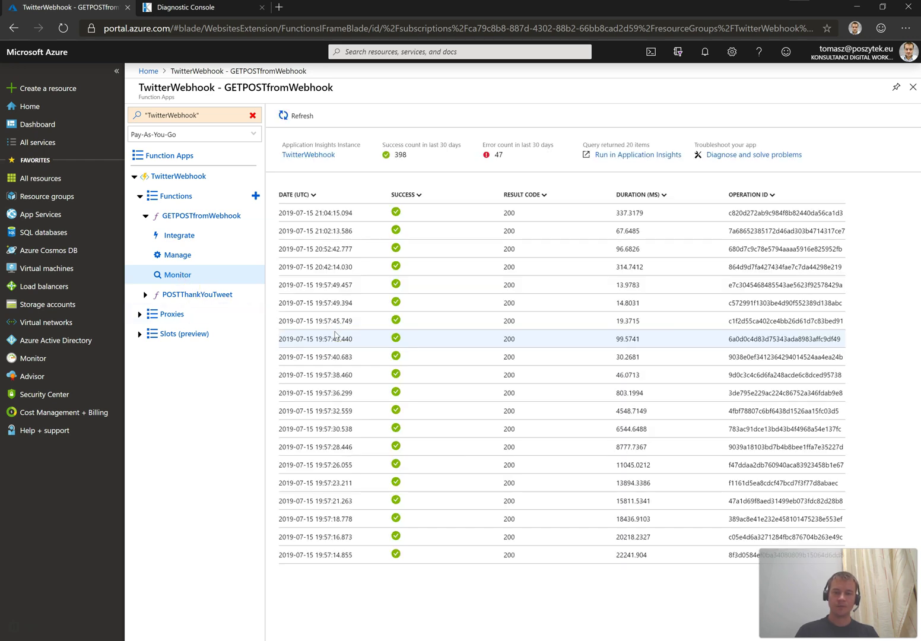
{"action": "left_click", "coordinate": [325, 232]}
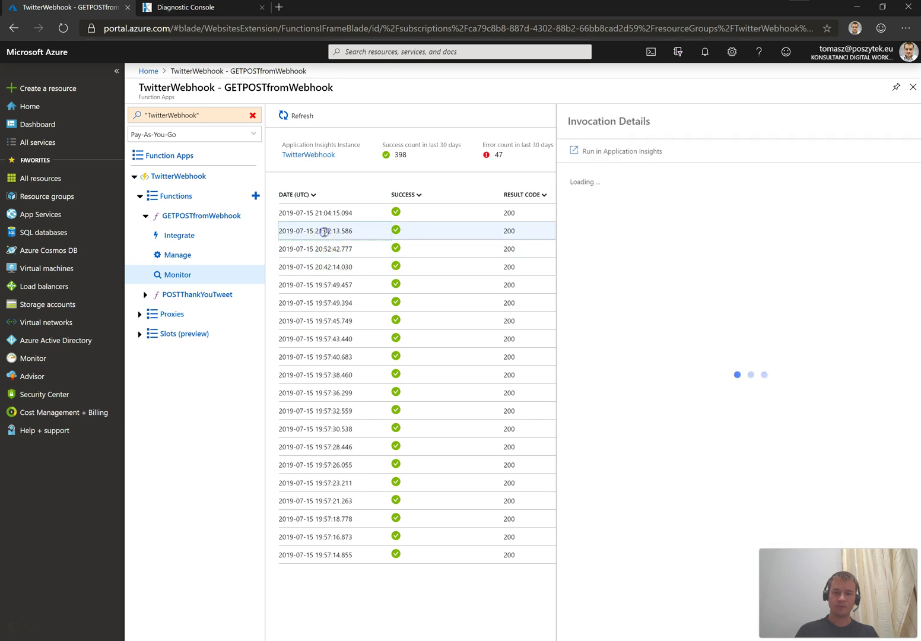
{"action": "left_click", "coordinate": [650, 224]}
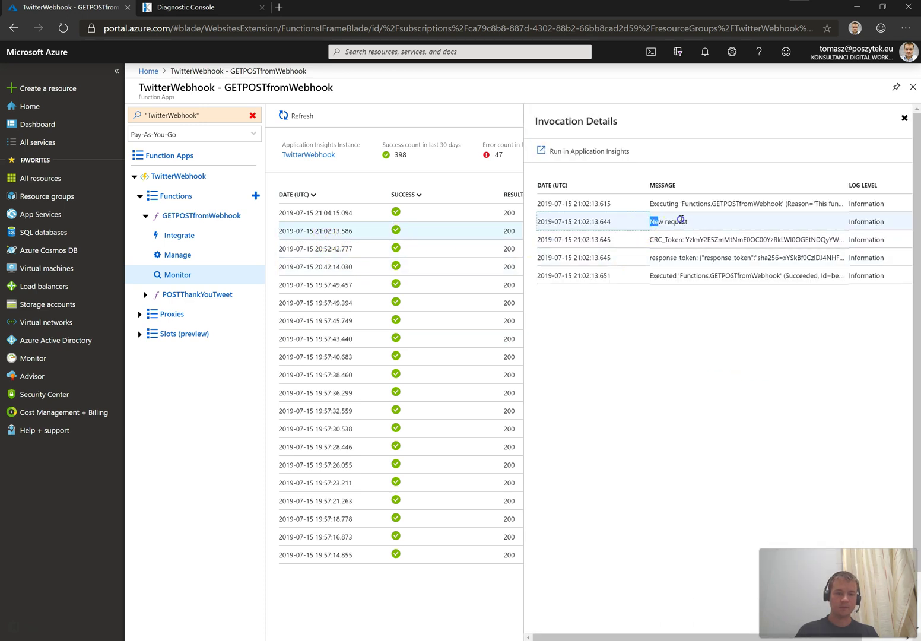
{"action": "left_click_drag", "start_coordinate": [656, 240], "coordinate": [792, 241]}
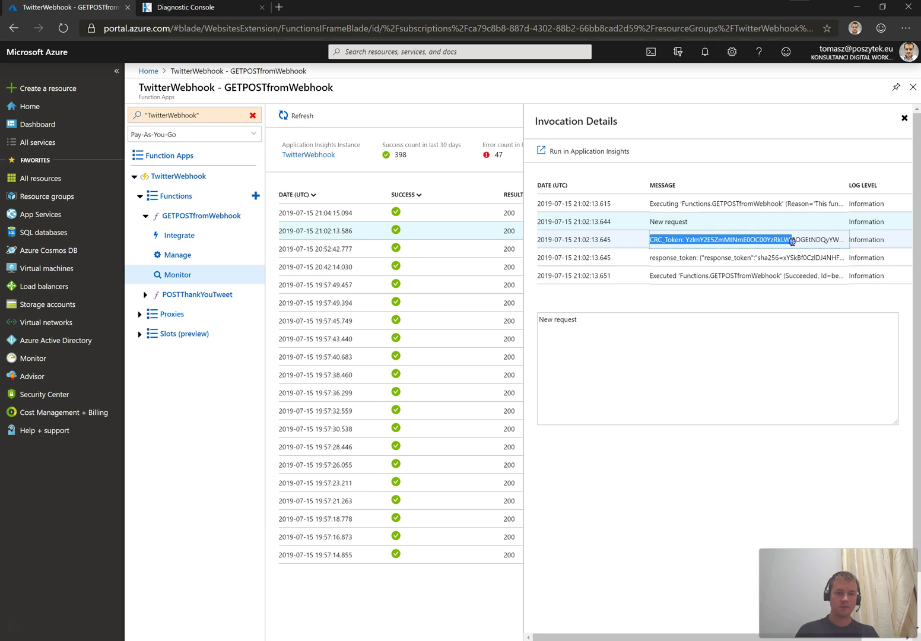
{"action": "left_click_drag", "start_coordinate": [649, 259], "coordinate": [831, 258]}
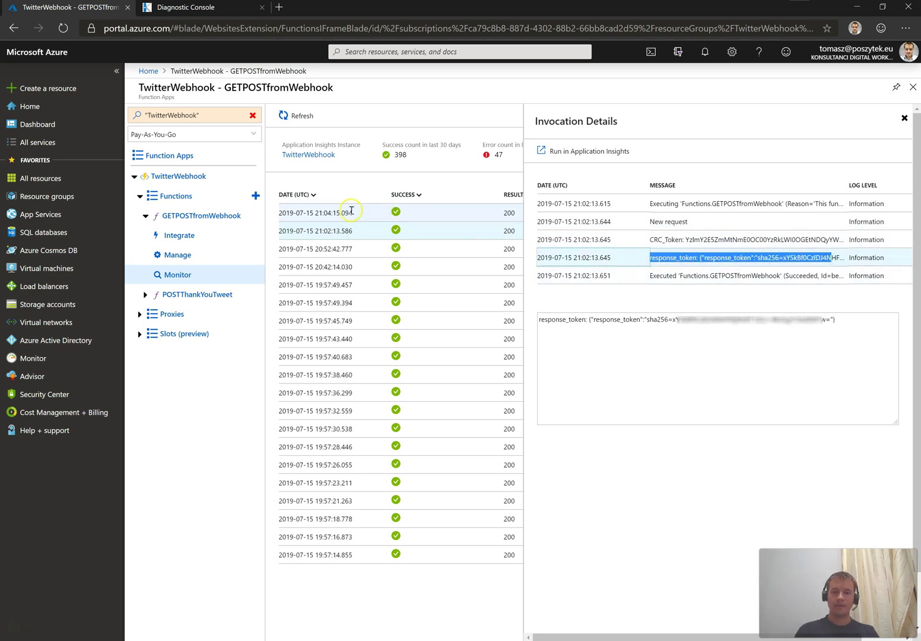
Step: Read the 21:04:15 invocation's follow event JSON and 'Flow triggered' logs, then close the details panel
{"action": "left_click", "coordinate": [333, 214]}
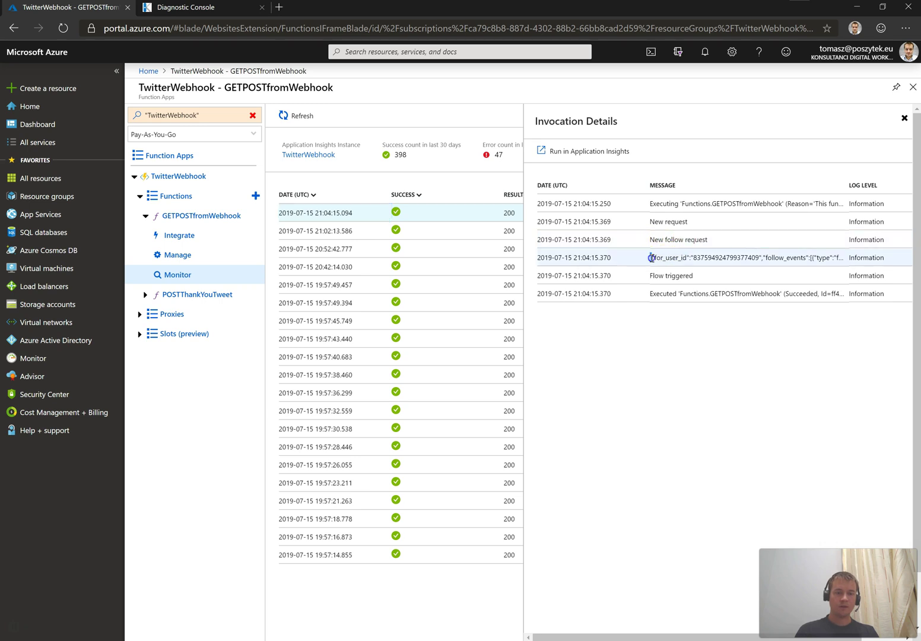
{"action": "left_click_drag", "start_coordinate": [650, 257], "coordinate": [837, 257]}
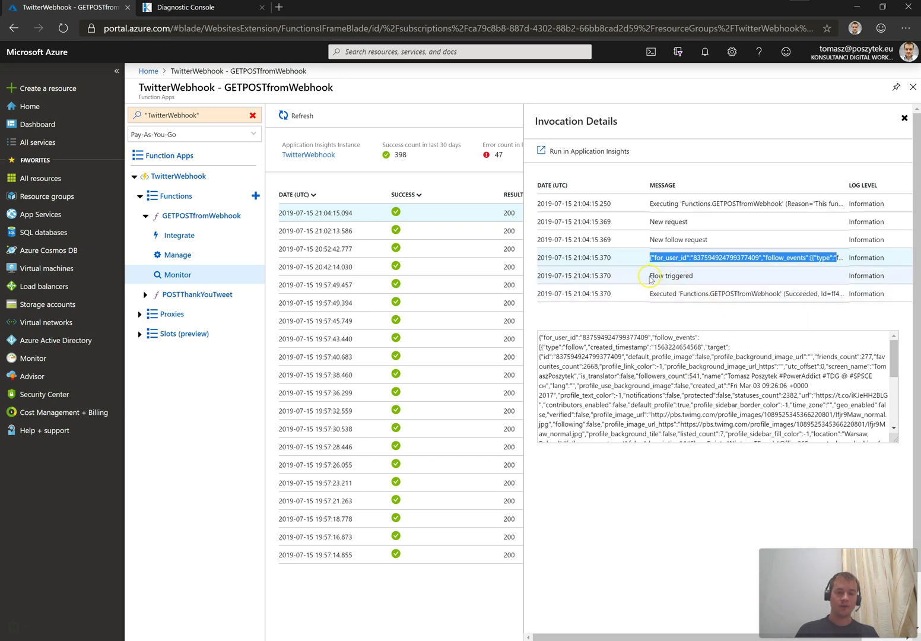
{"action": "left_click_drag", "start_coordinate": [651, 277], "coordinate": [694, 276]}
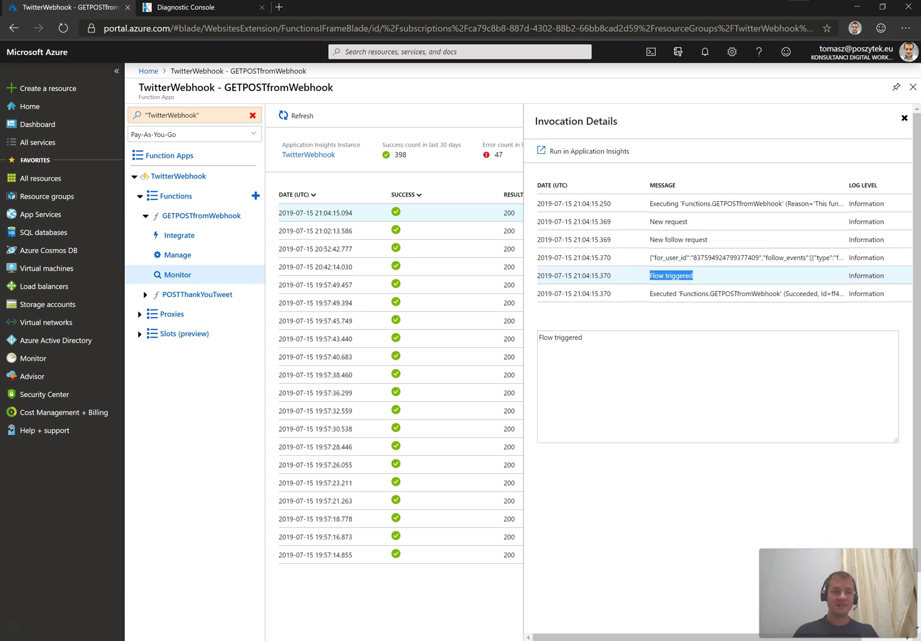
{"action": "left_click", "coordinate": [904, 118]}
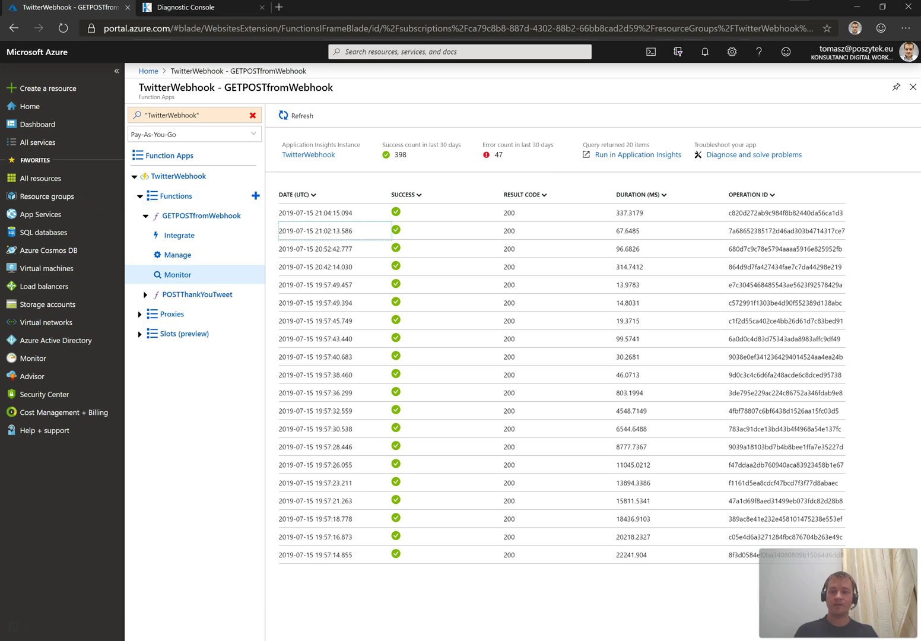
{"action": "key", "text": "alt+Tab"}
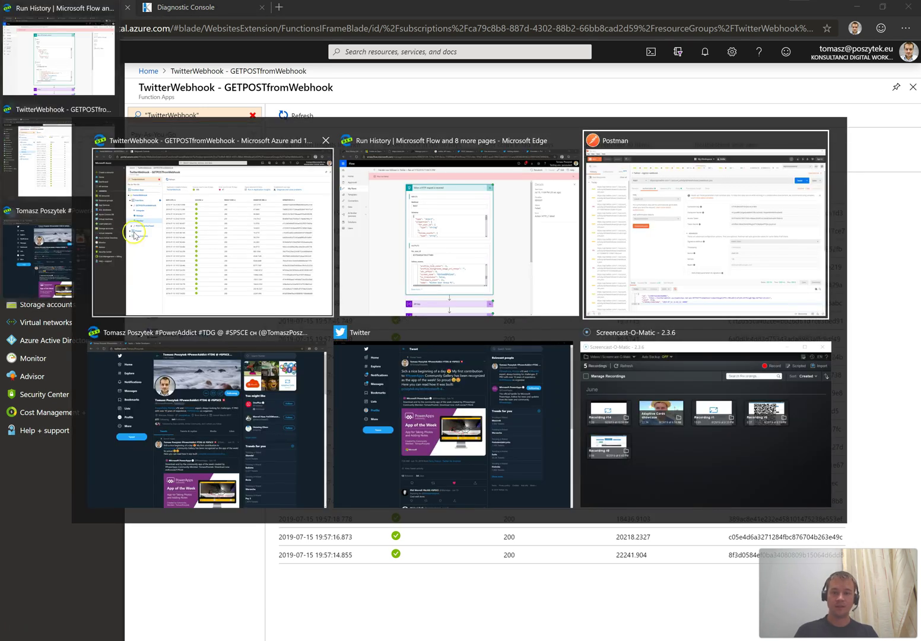
Step: In the browser's 'Getting started with webhooks' guide, open the Account Activity API overview listing subscribable activity types
{"action": "left_click", "coordinate": [414, 236]}
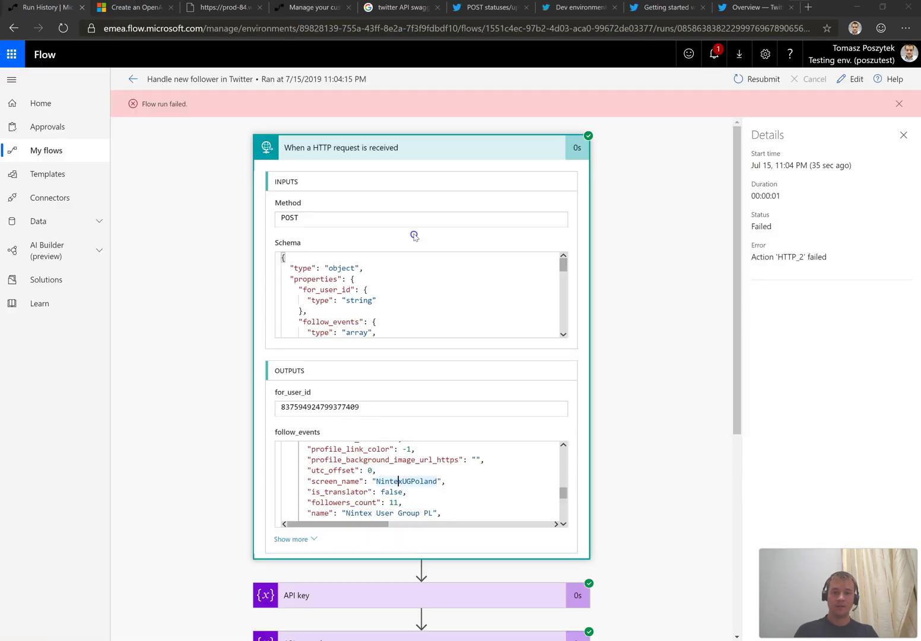
{"action": "left_click", "coordinate": [578, 8]}
{"action": "left_click", "coordinate": [650, 7]}
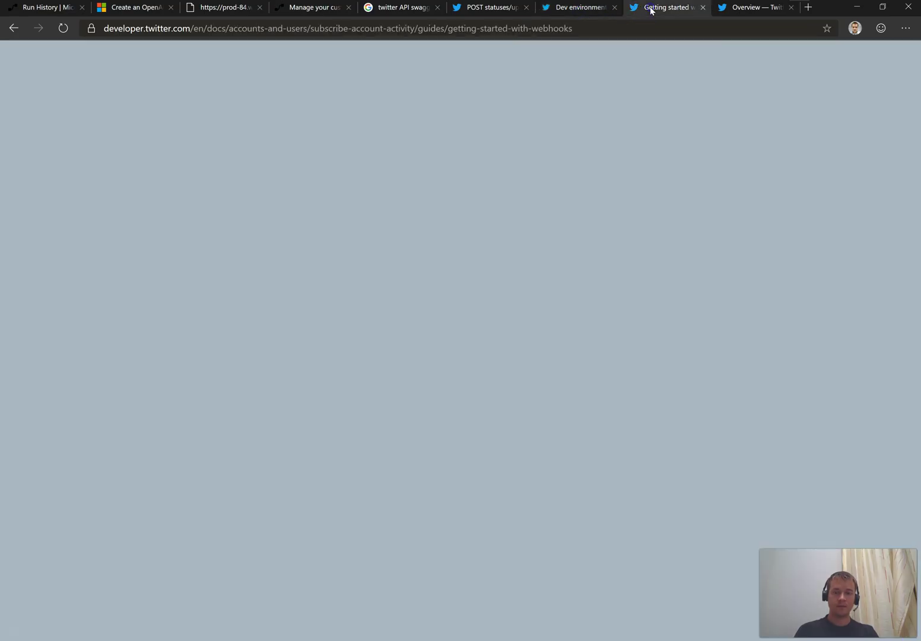
{"action": "scroll", "coordinate": [578, 249], "scroll_direction": "up", "scroll_amount": 7}
{"action": "scroll", "coordinate": [572, 261], "scroll_direction": "up", "scroll_amount": 6}
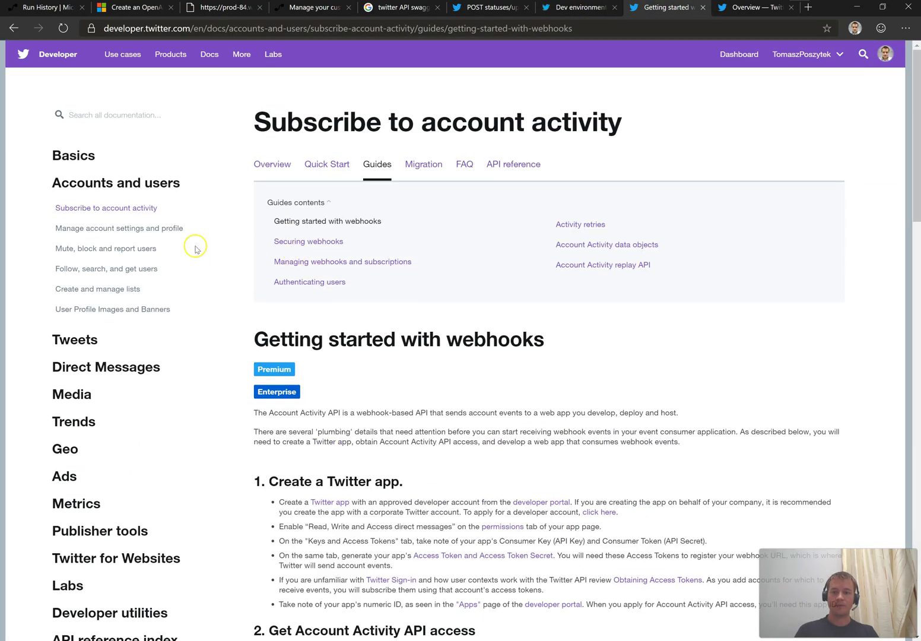
{"action": "left_click", "coordinate": [261, 164]}
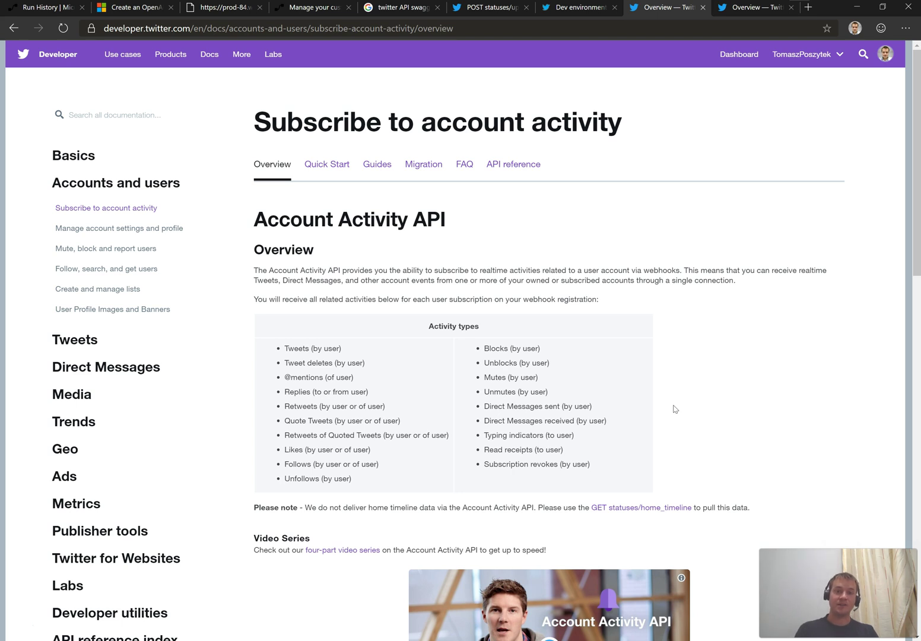
{"action": "left_click", "coordinate": [673, 391]}
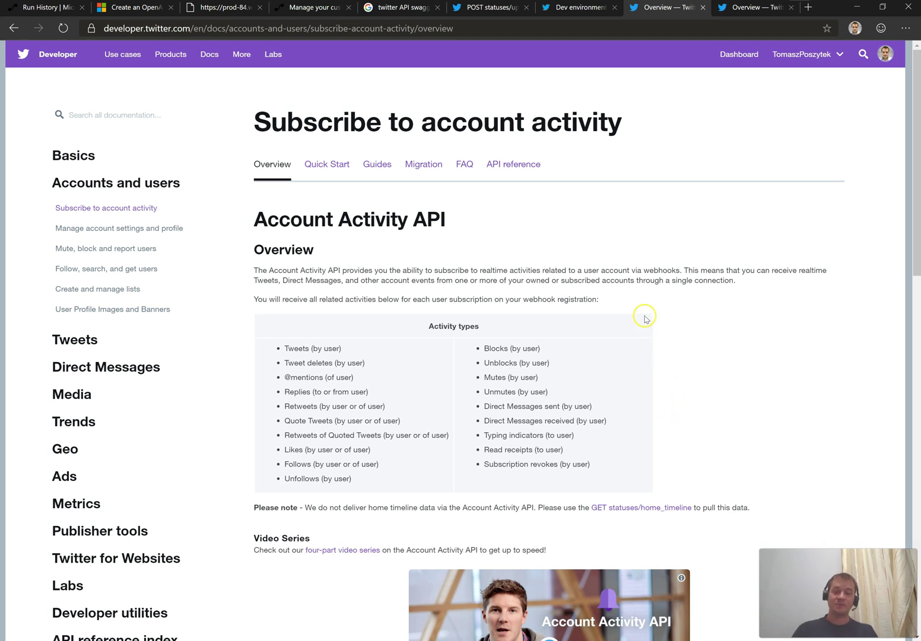